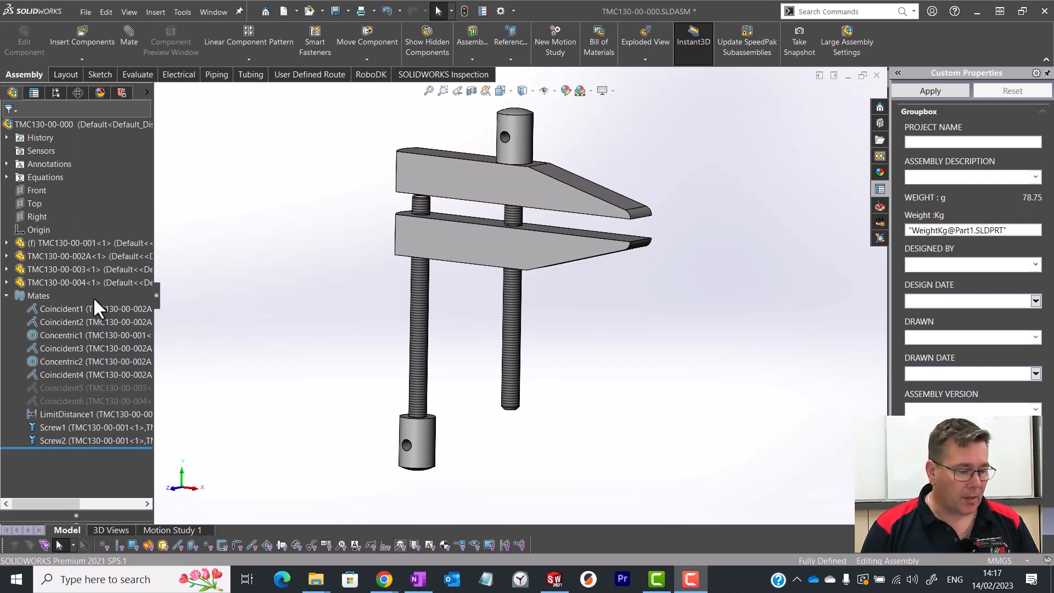
Set the limit distance mate between the two clamp jaws to 40 mm
{"action": "left_click", "coordinate": [41, 295]}
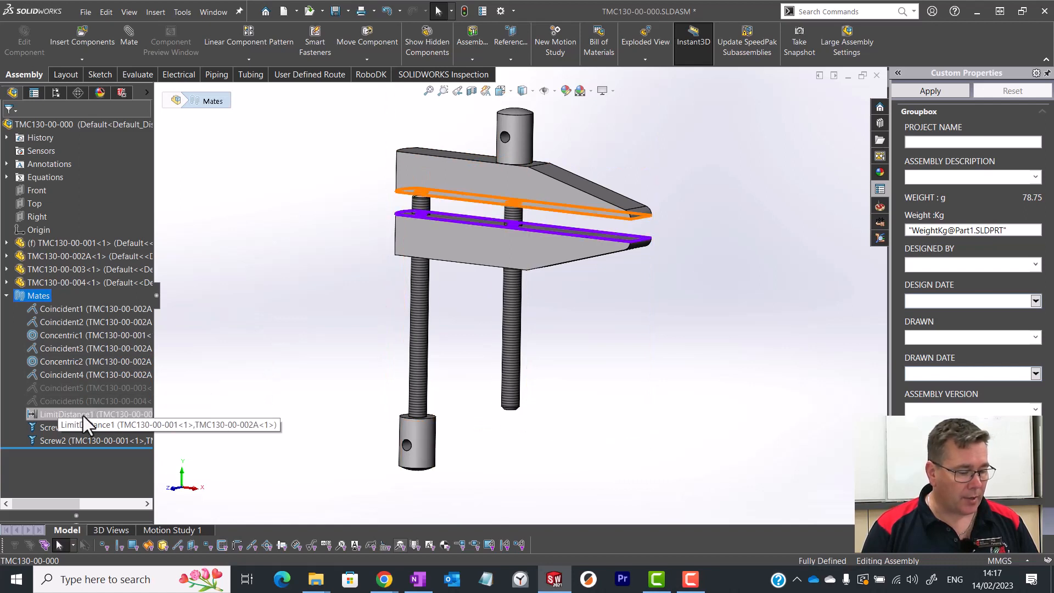
{"action": "left_click", "coordinate": [52, 414]}
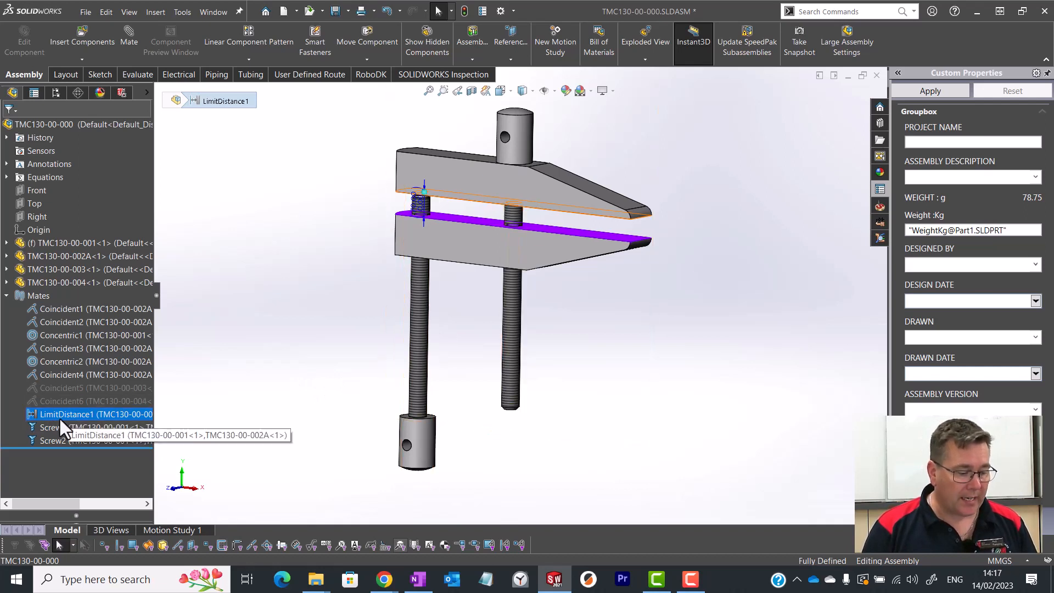
{"action": "double_click", "coordinate": [420, 208]}
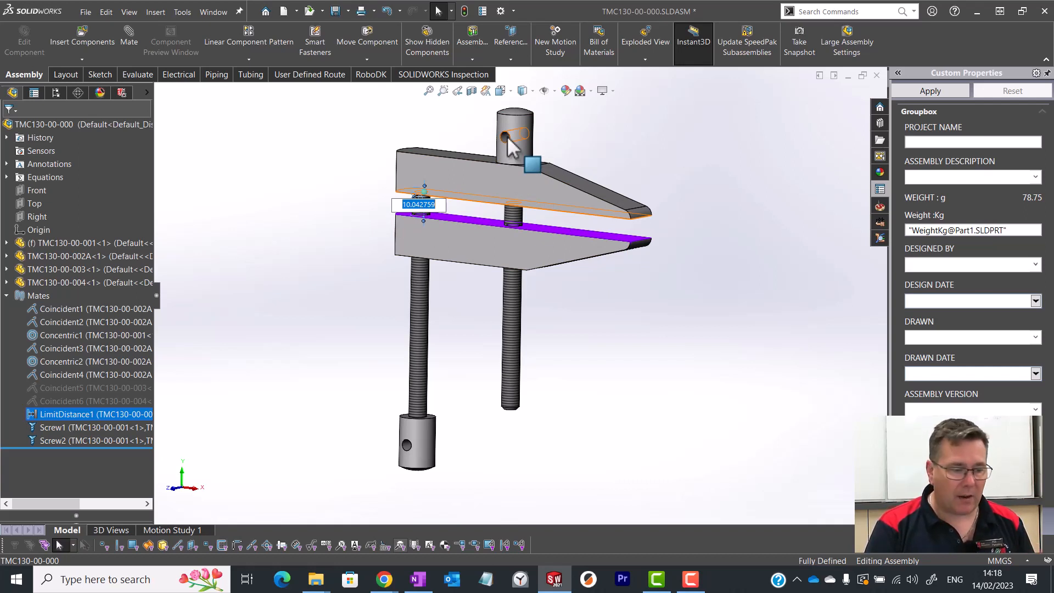
{"action": "type", "text": "40"}
{"action": "key", "text": "Return"}
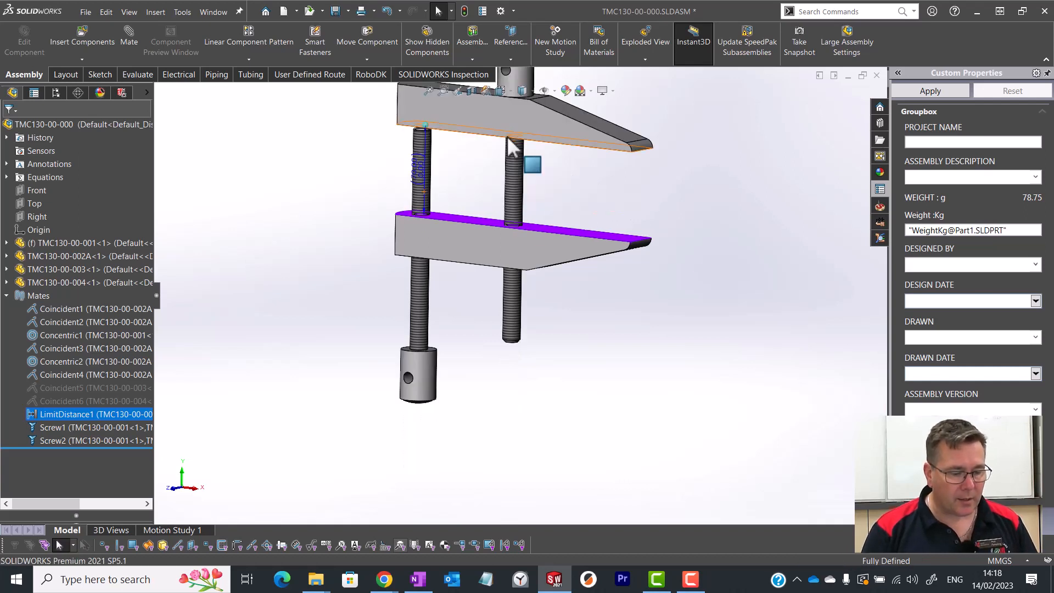
Orient the clamp assembly to the front view and save the assembly
{"action": "left_click", "coordinate": [656, 302]}
{"action": "key", "text": "ctrl+1"}
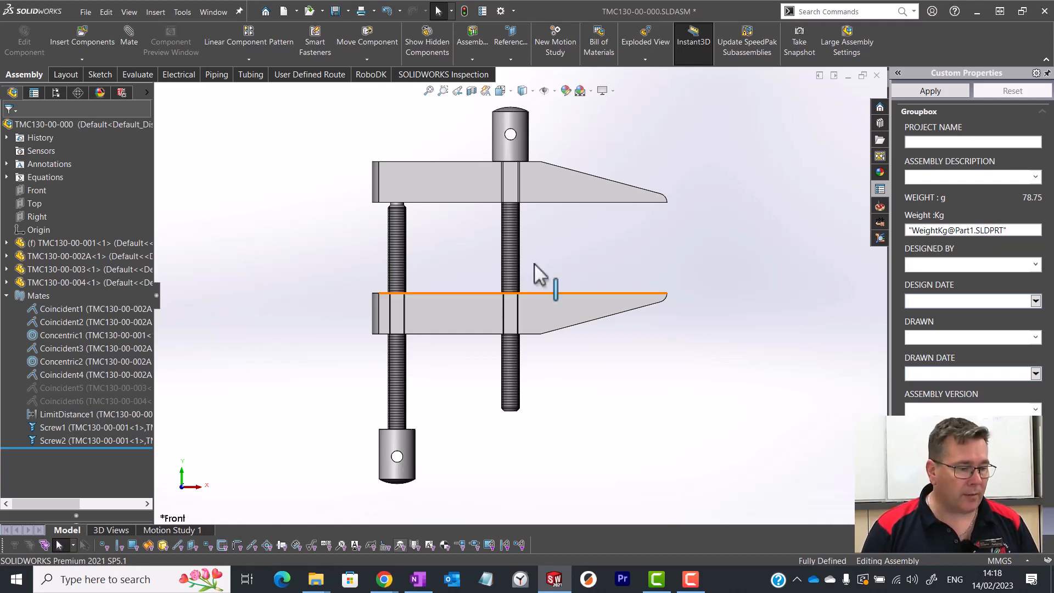
{"action": "left_click", "coordinate": [336, 9]}
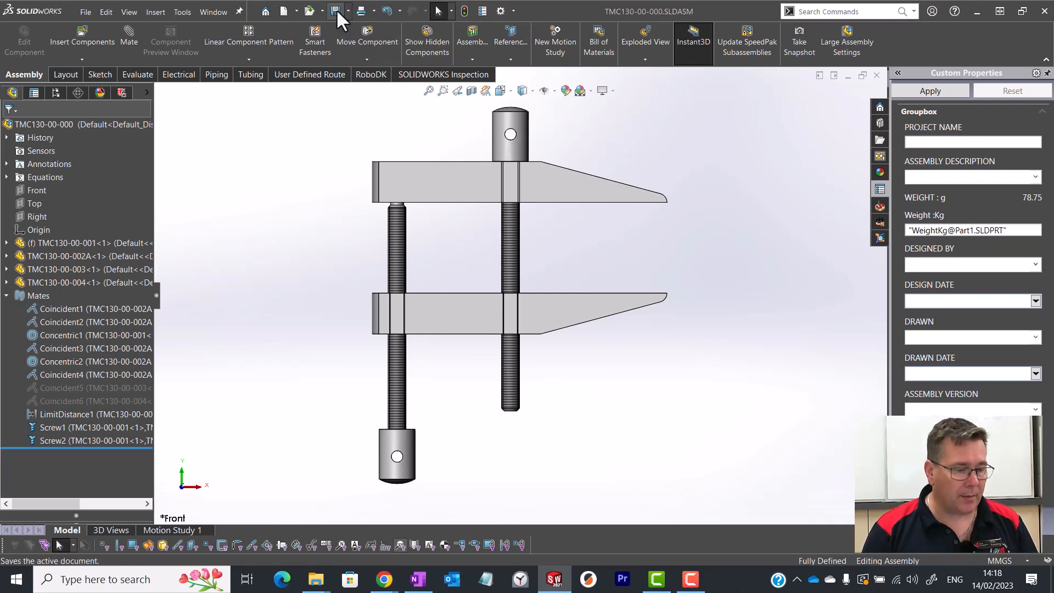
Create a new drawing from the DrawingV3-AS1100 template
{"action": "left_click", "coordinate": [284, 11]}
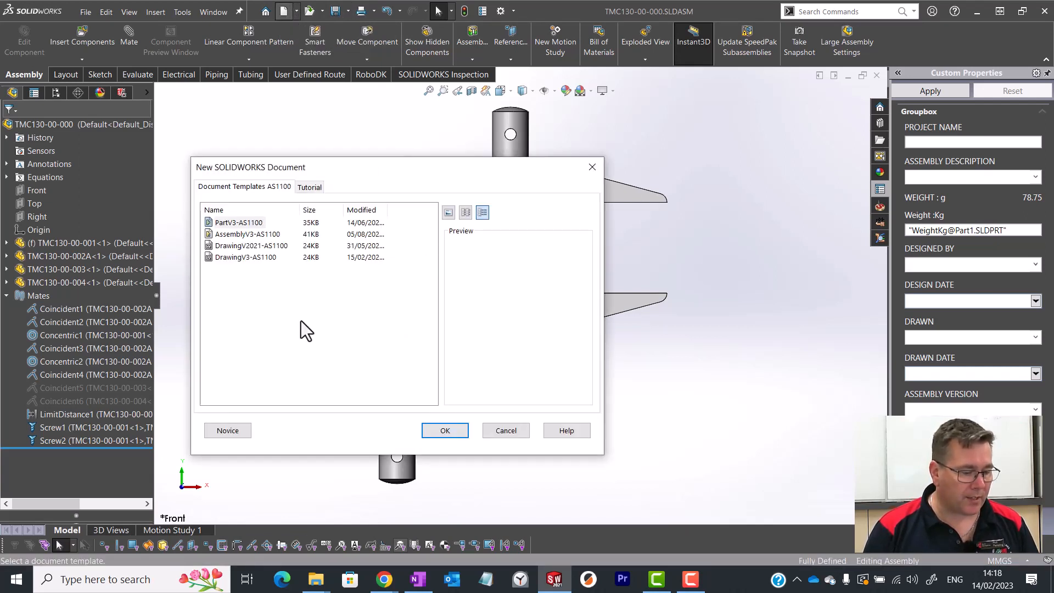
{"action": "left_click", "coordinate": [235, 258]}
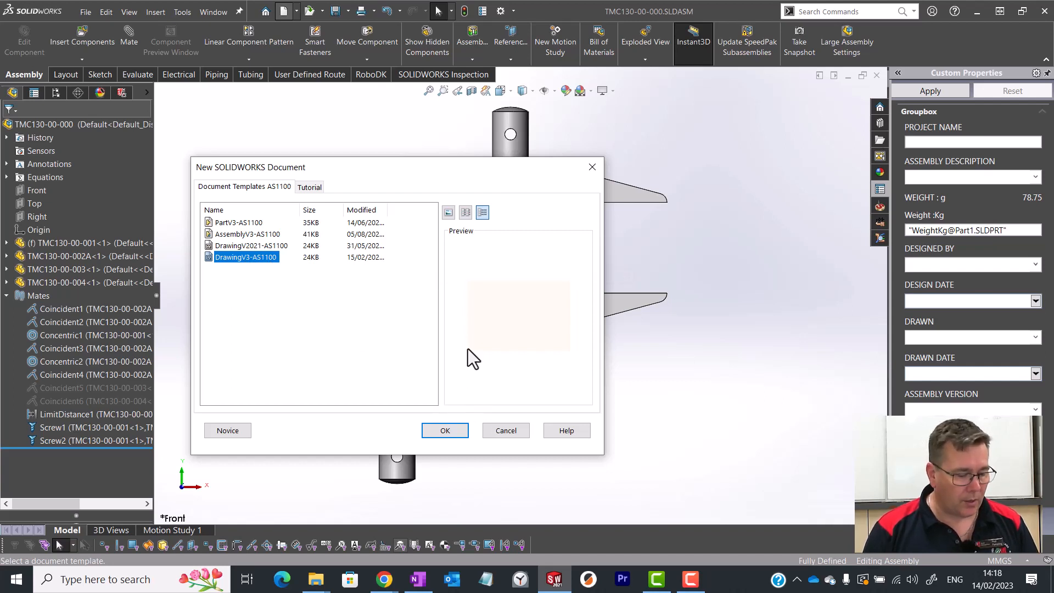
{"action": "left_click", "coordinate": [445, 432]}
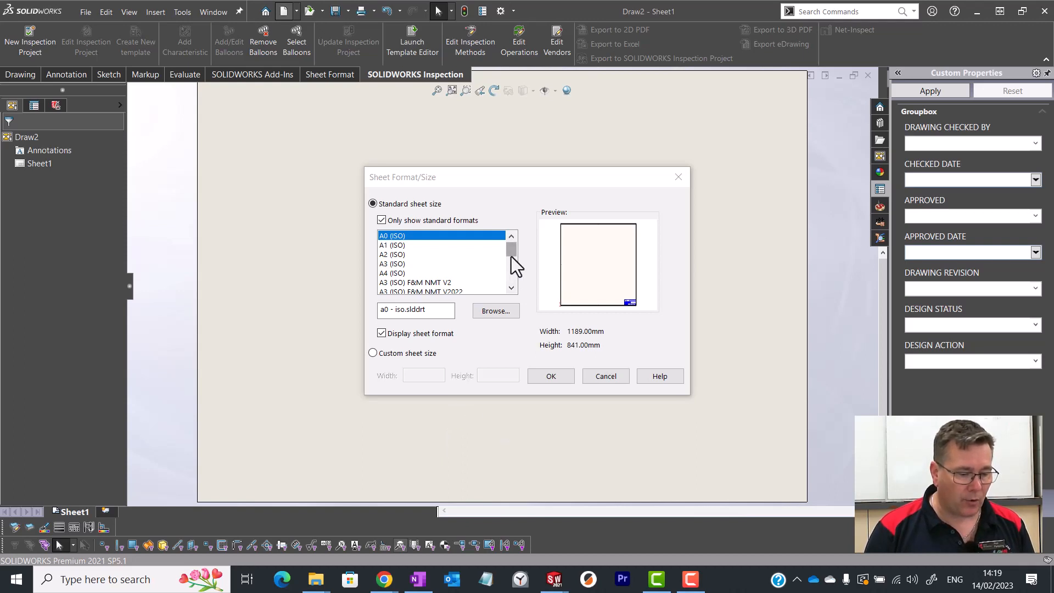
Apply the A3 (ISO) F&M NMT V2 sheet format to the new drawing
{"action": "left_click_drag", "start_coordinate": [512, 256], "coordinate": [516, 258]}
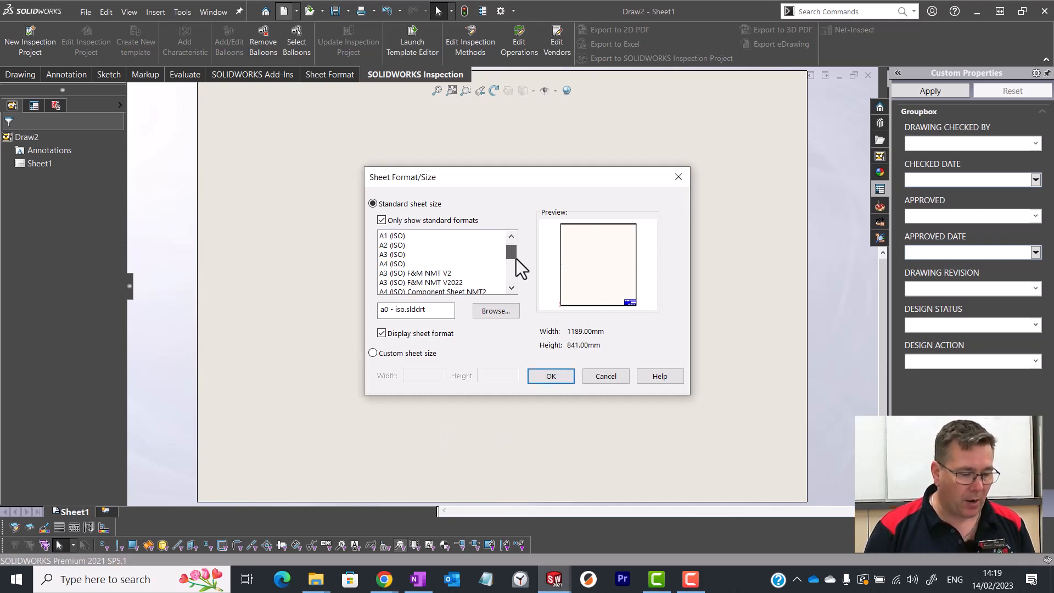
{"action": "left_click", "coordinate": [511, 289]}
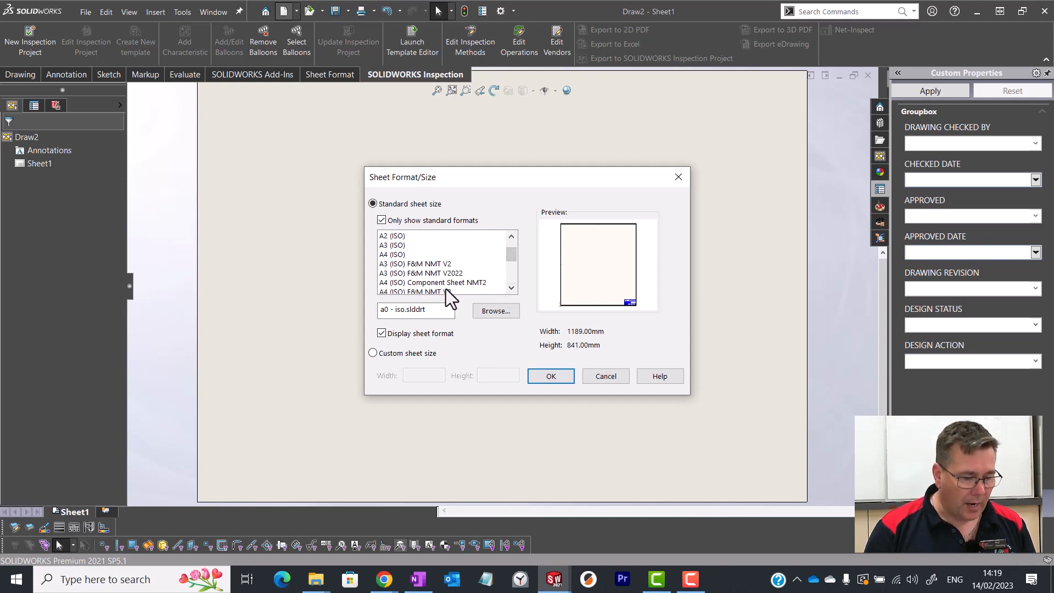
{"action": "left_click", "coordinate": [426, 264]}
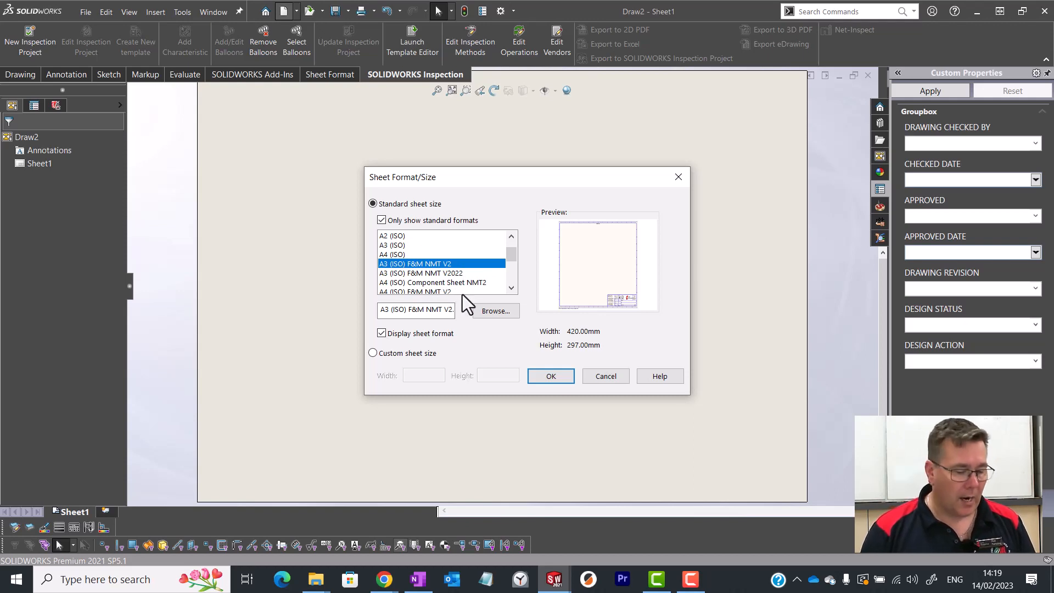
{"action": "left_click", "coordinate": [551, 382]}
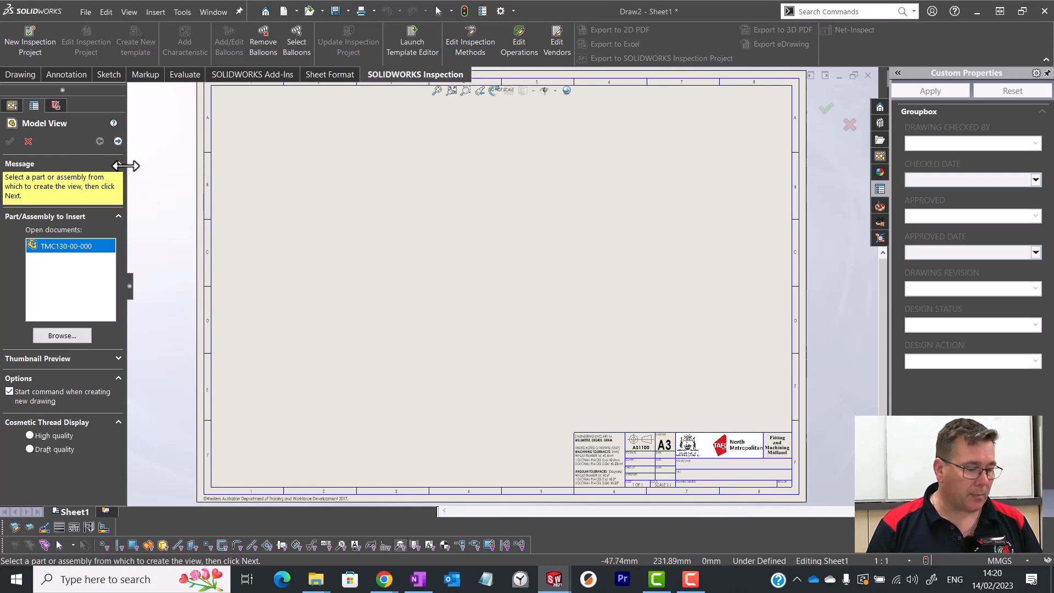
Use the open TMC130-00-000 assembly as the source for the drawing's model view
{"action": "mouse_move", "coordinate": [127, 167]}
{"action": "left_mouse_down"}
{"action": "mouse_move", "coordinate": [155, 167]}
{"action": "mouse_move", "coordinate": [104, 167]}
{"action": "mouse_move", "coordinate": [141, 170]}
{"action": "left_mouse_up"}
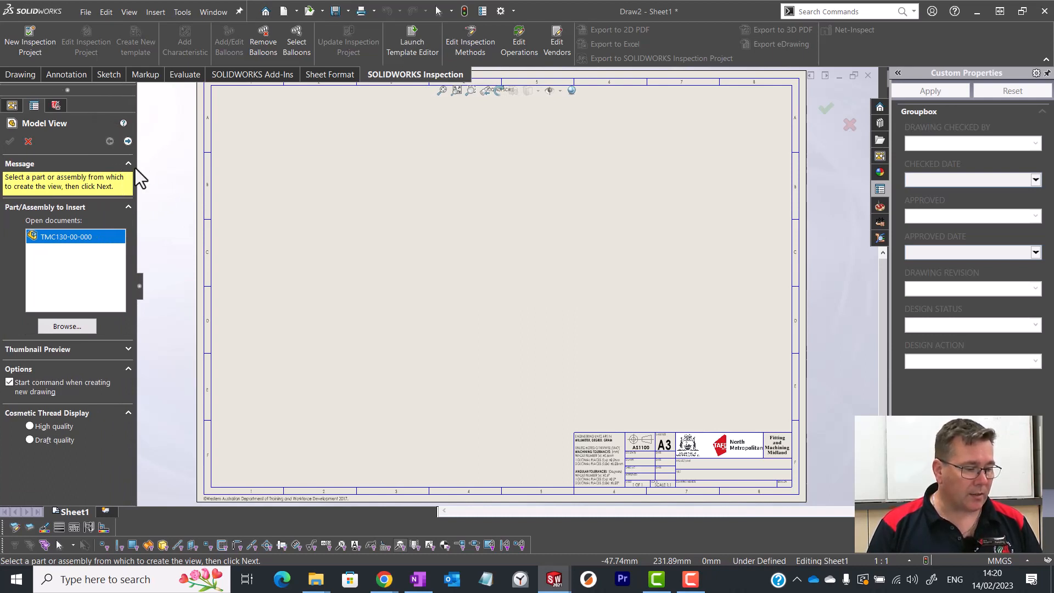
{"action": "left_click", "coordinate": [128, 141]}
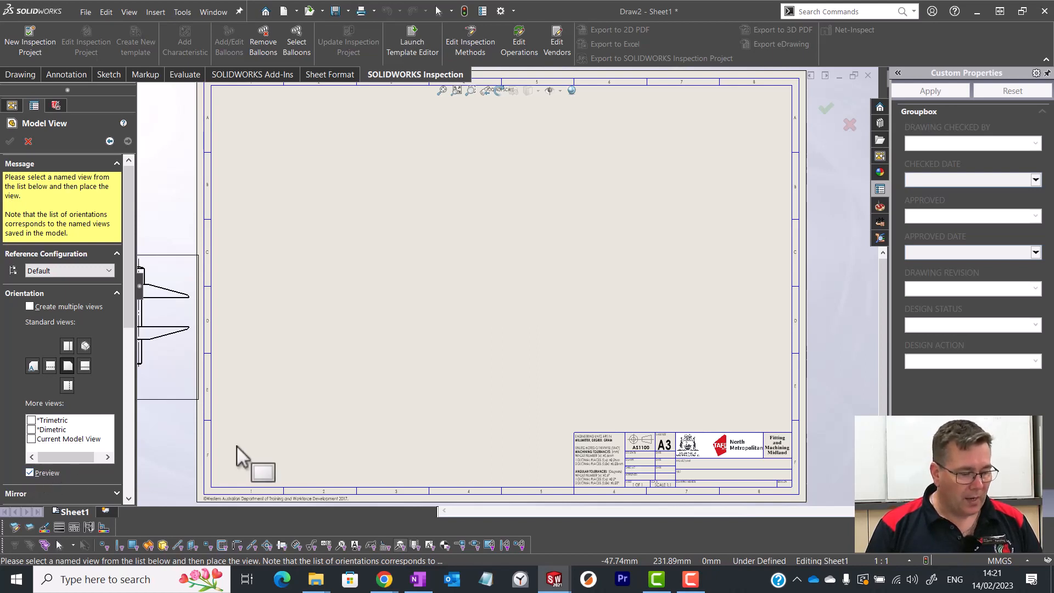
Compare the view preview off and on, and preview the assembly's right, left, back, front, top, bottom and isometric orientations
{"action": "left_click", "coordinate": [30, 473]}
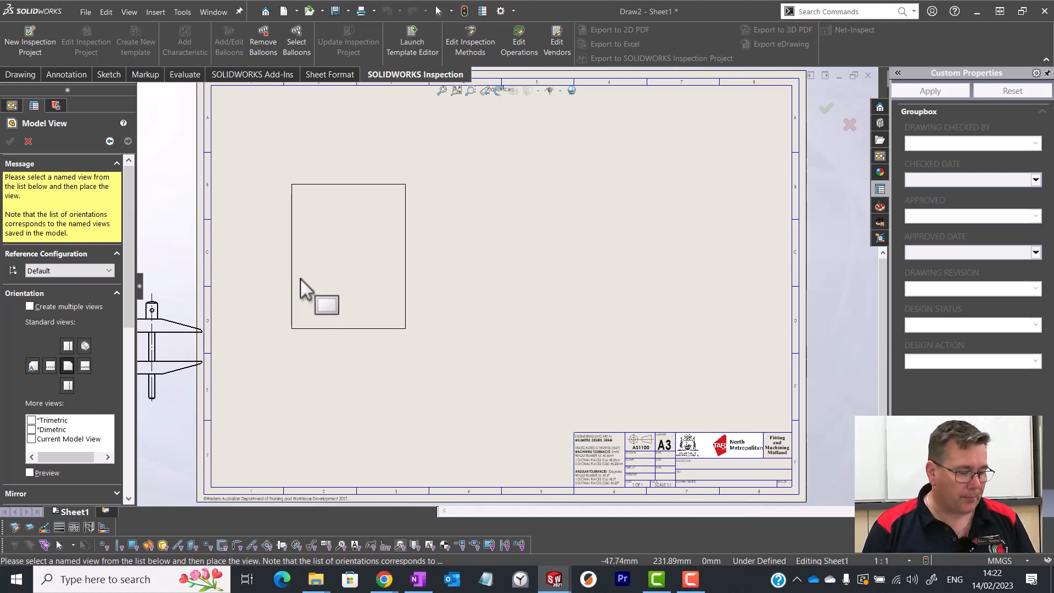
{"action": "left_click", "coordinate": [30, 472]}
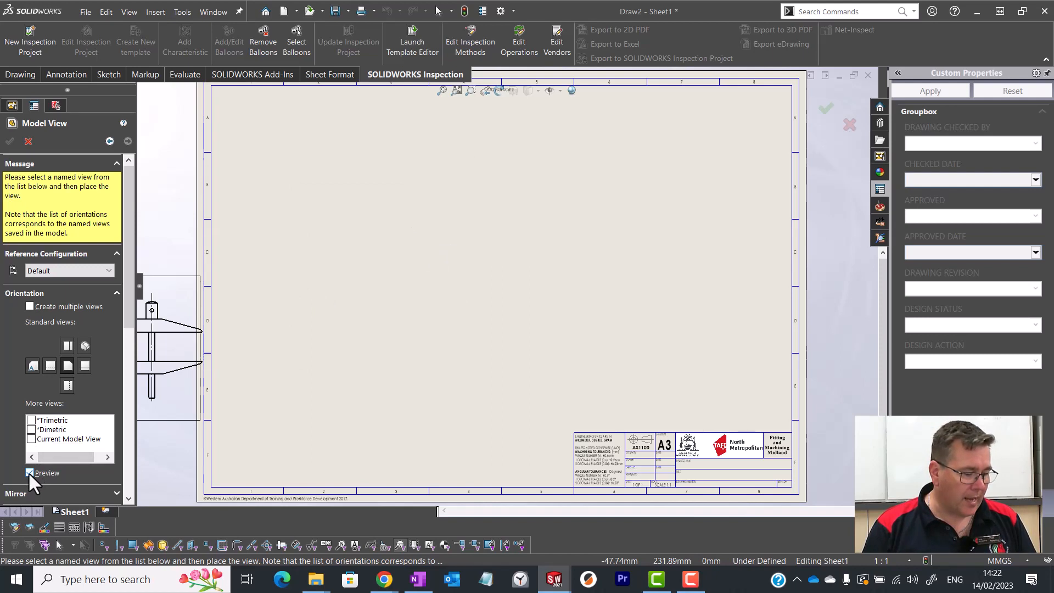
{"action": "left_click", "coordinate": [85, 365]}
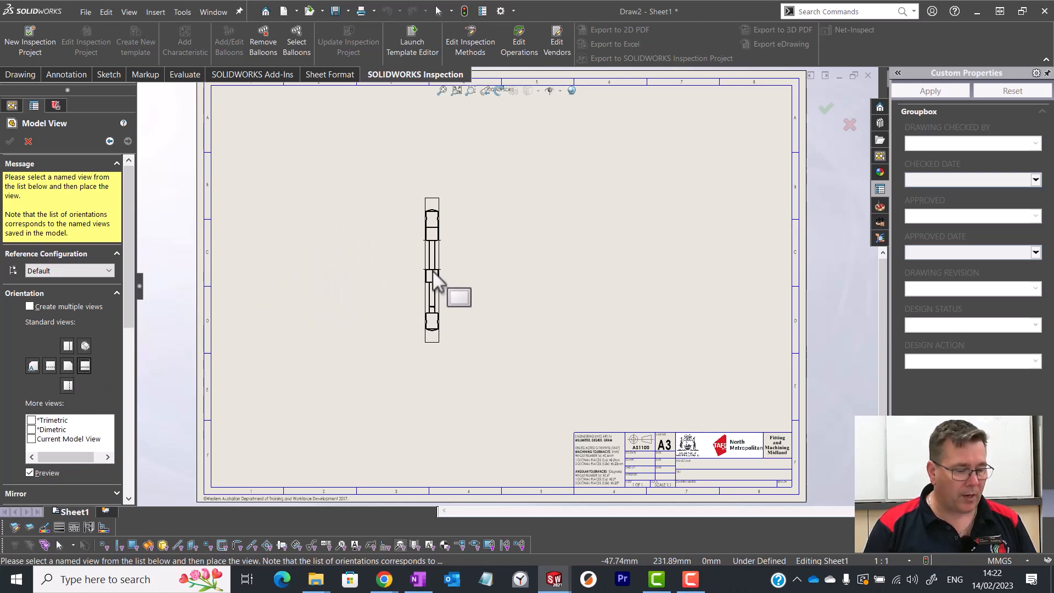
{"action": "left_click", "coordinate": [45, 364]}
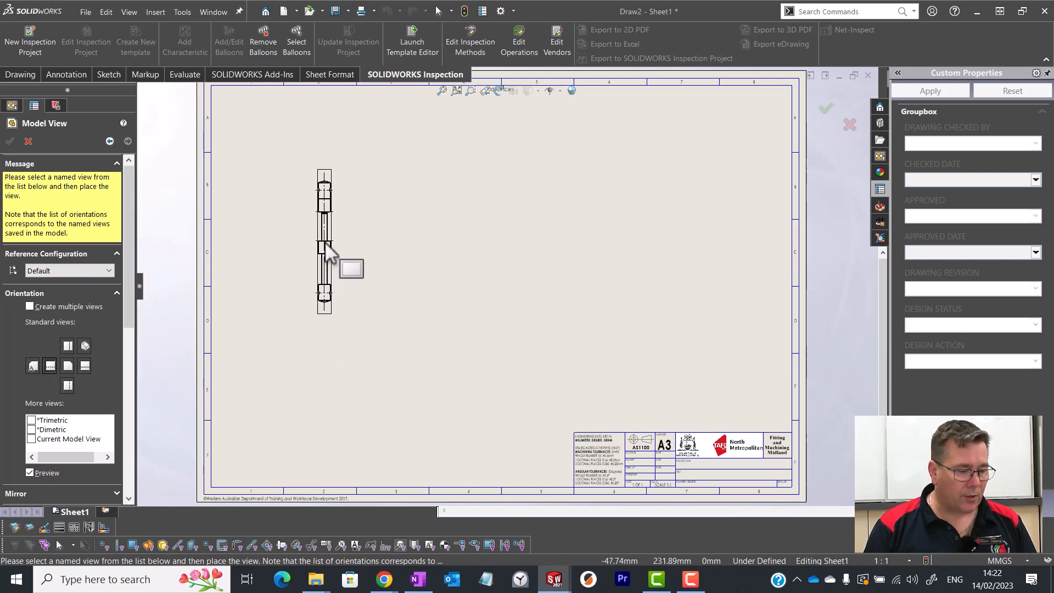
{"action": "left_click", "coordinate": [33, 366]}
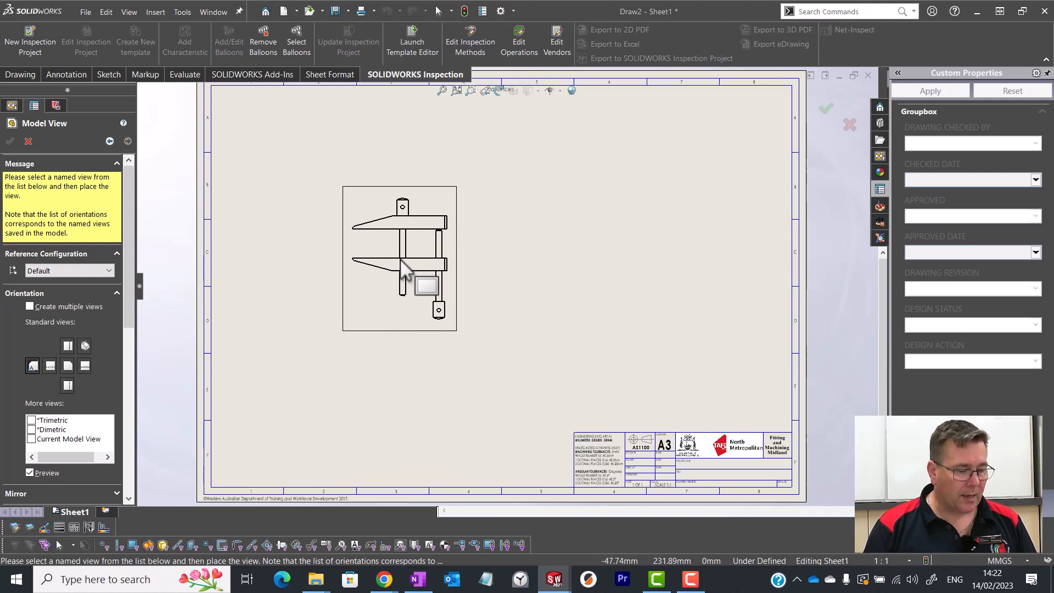
{"action": "left_click", "coordinate": [68, 367]}
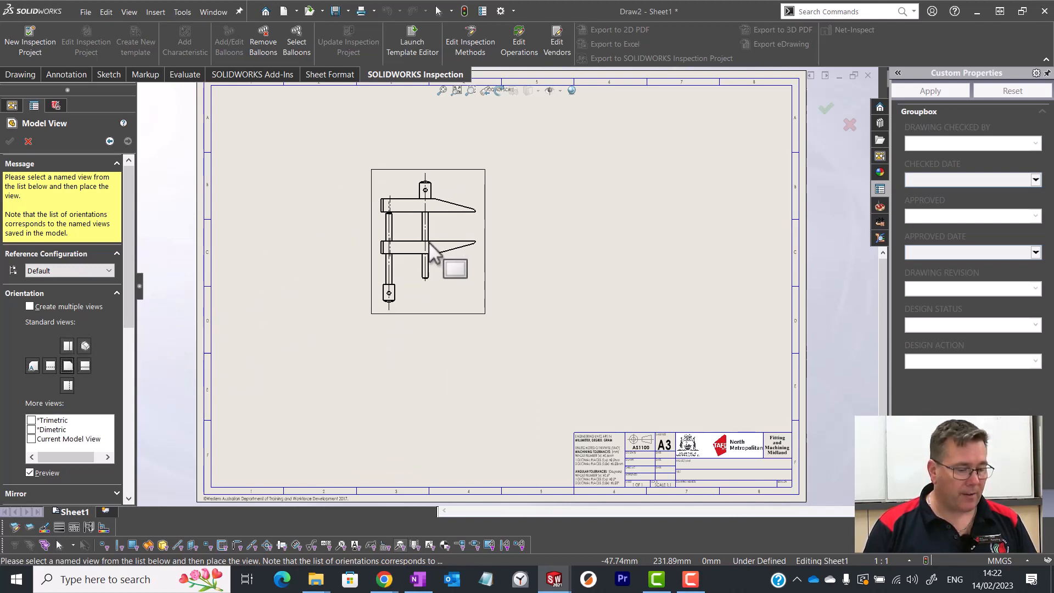
{"action": "left_click", "coordinate": [67, 347]}
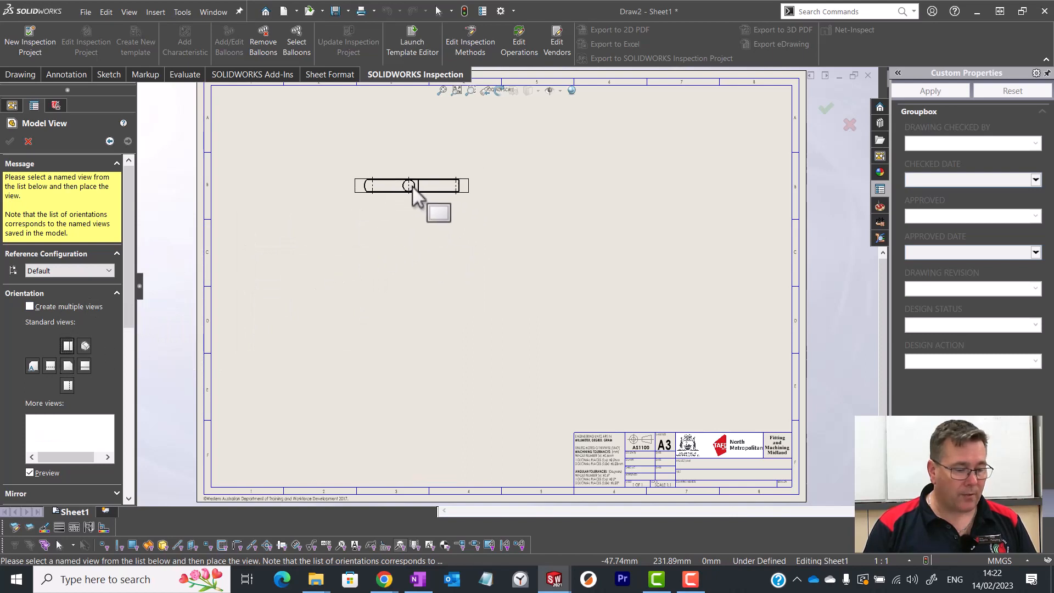
{"action": "left_click", "coordinate": [68, 386]}
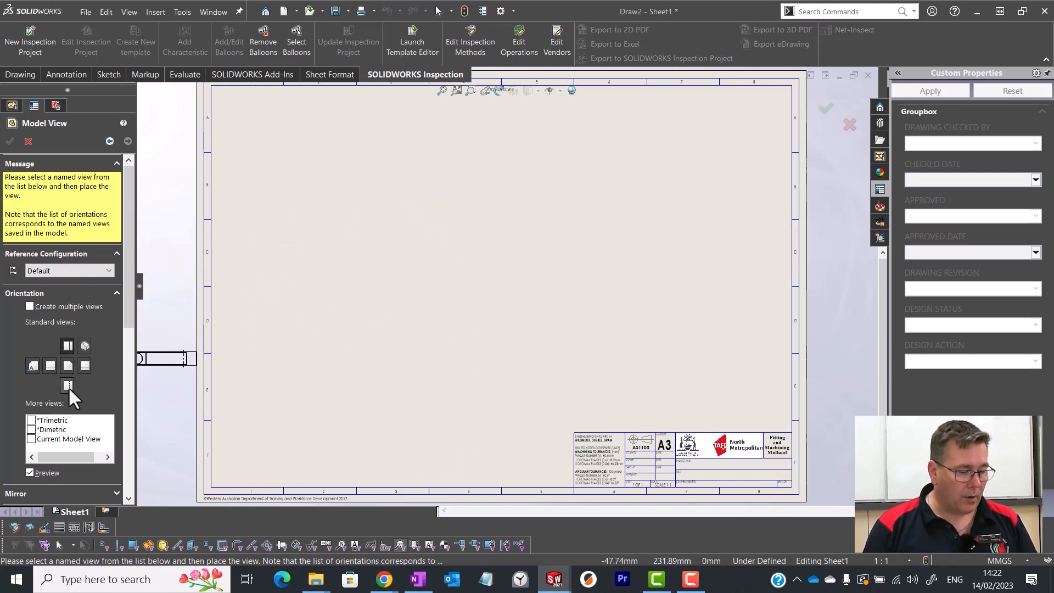
{"action": "left_click", "coordinate": [85, 346]}
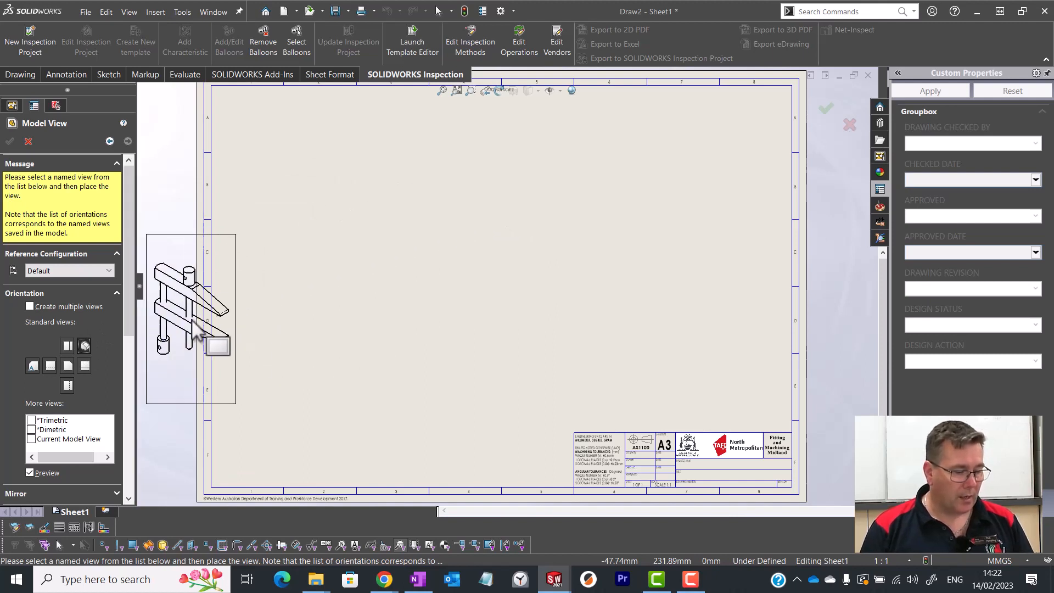
Place the assembly's front view on the sheet and project the top, right-side and isometric views from it
{"action": "left_click", "coordinate": [65, 366]}
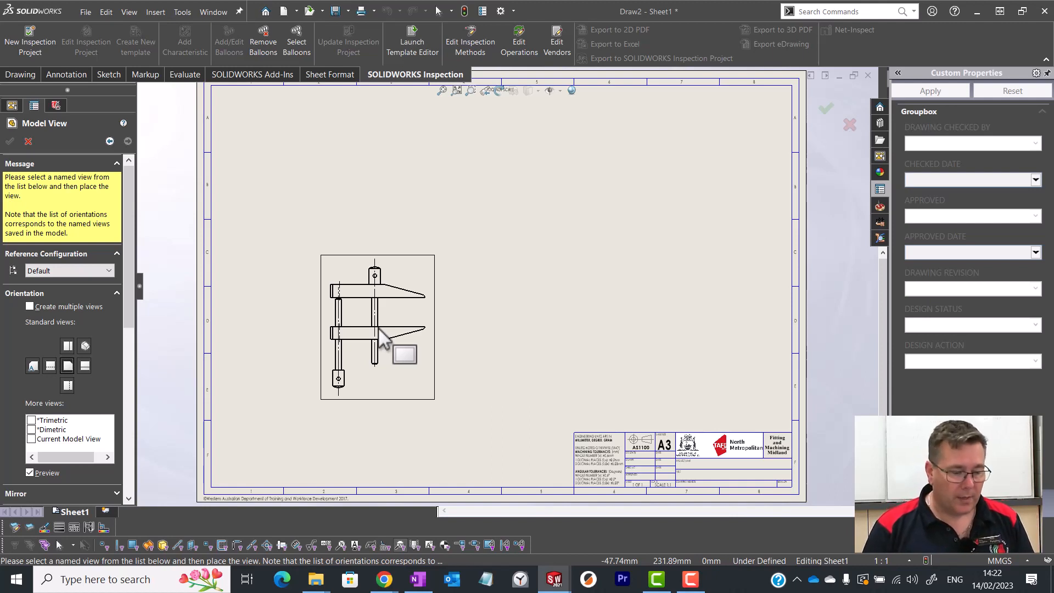
{"action": "left_click", "coordinate": [388, 331]}
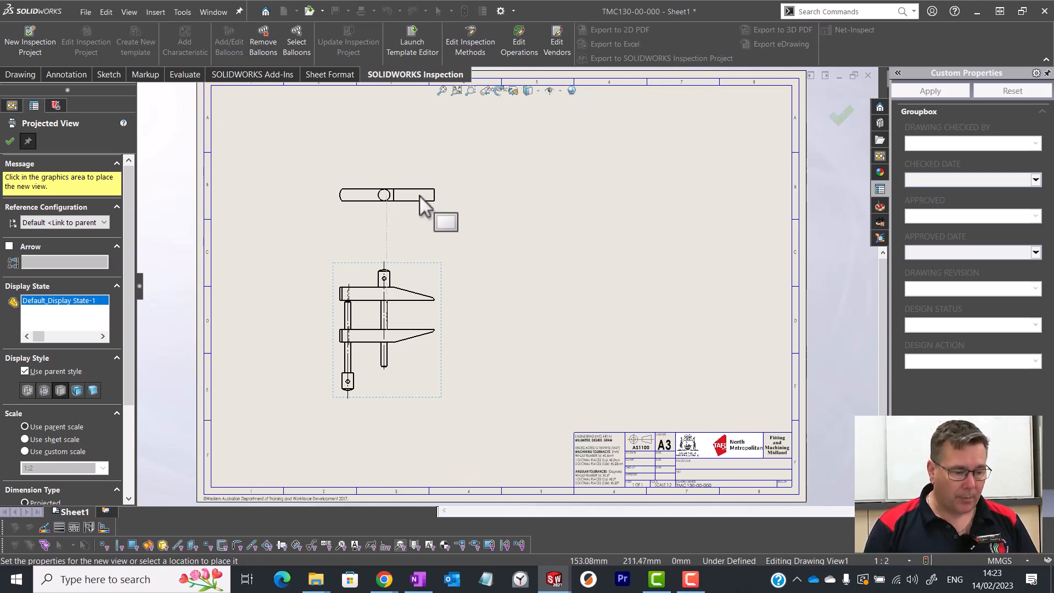
{"action": "left_click", "coordinate": [419, 195]}
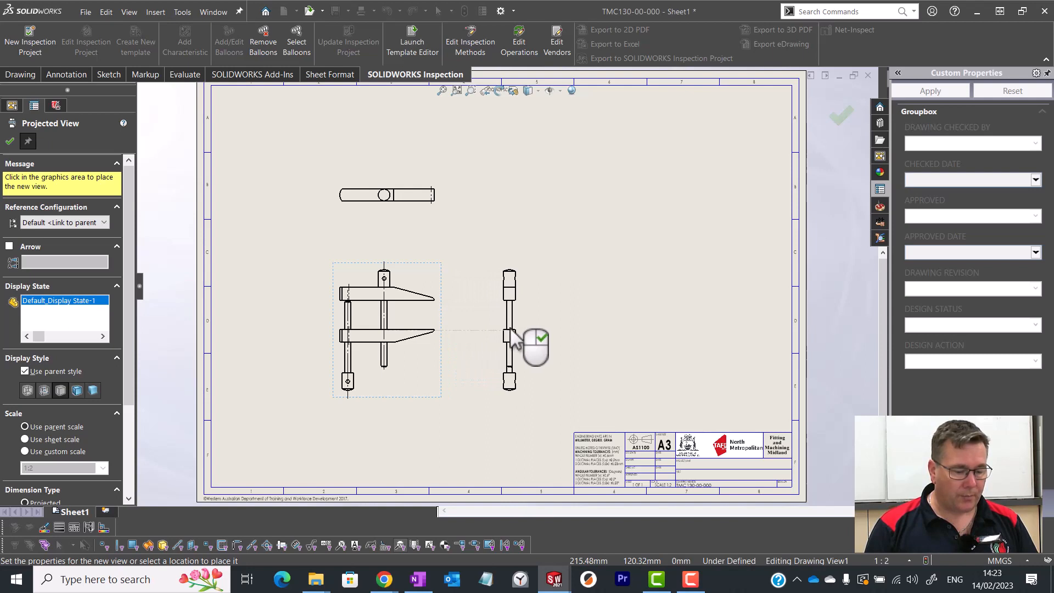
{"action": "left_click", "coordinate": [509, 330]}
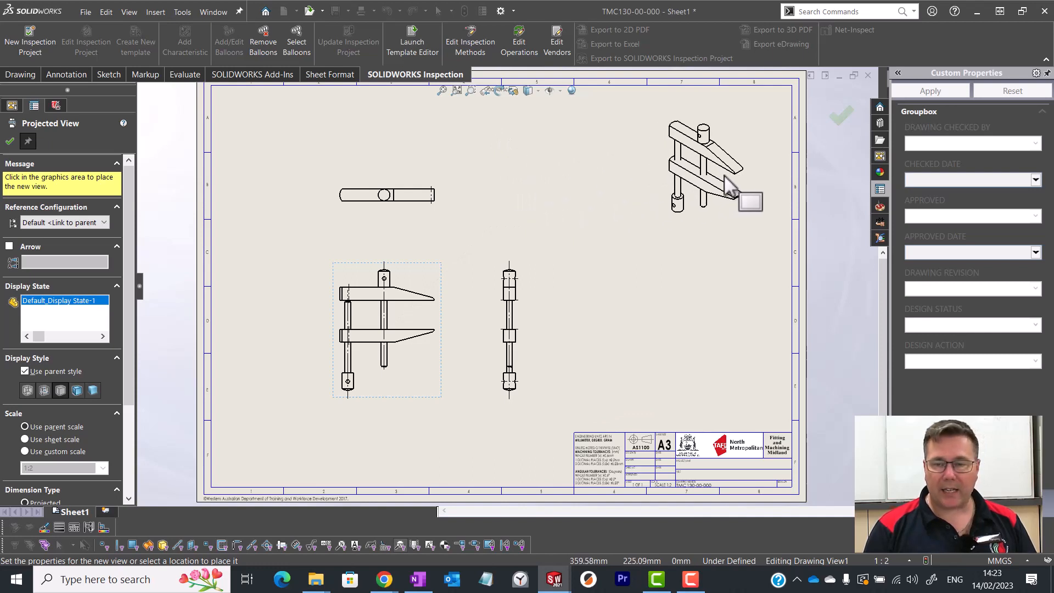
{"action": "left_click", "coordinate": [674, 184]}
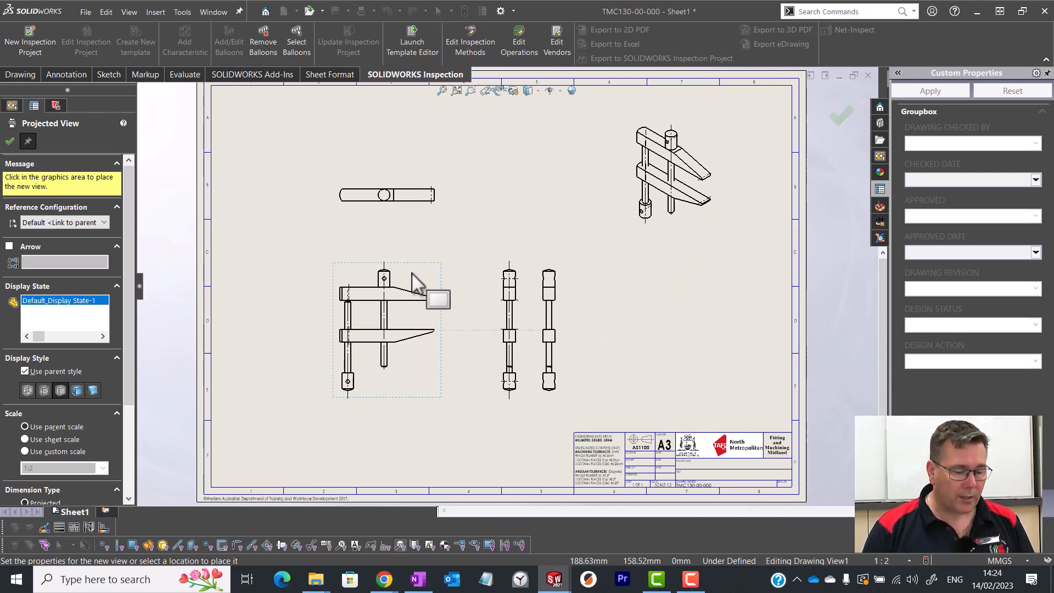
{"action": "left_click", "coordinate": [497, 308]}
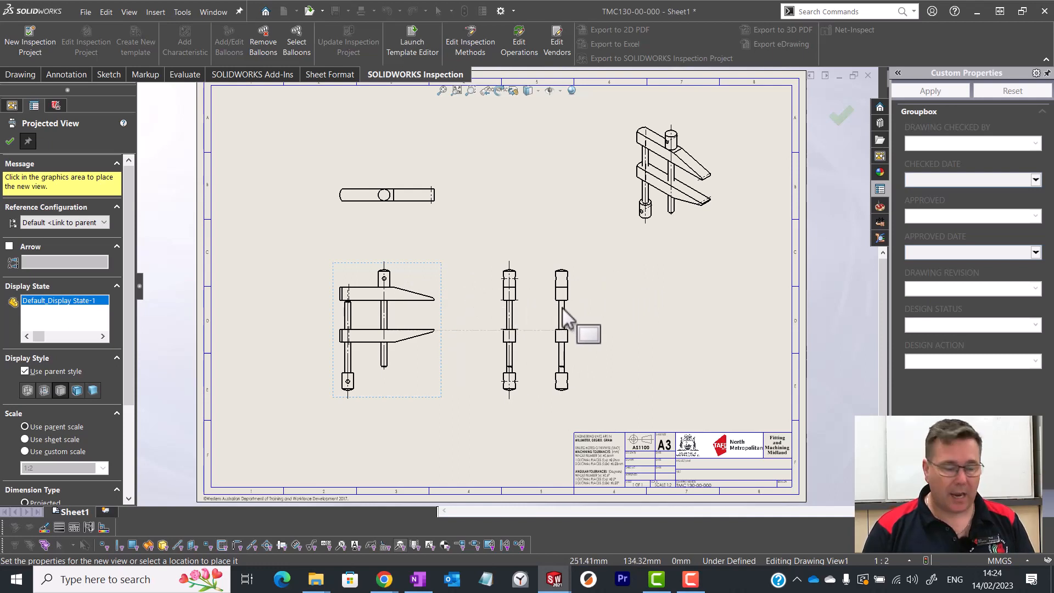
{"action": "key", "text": "Escape"}
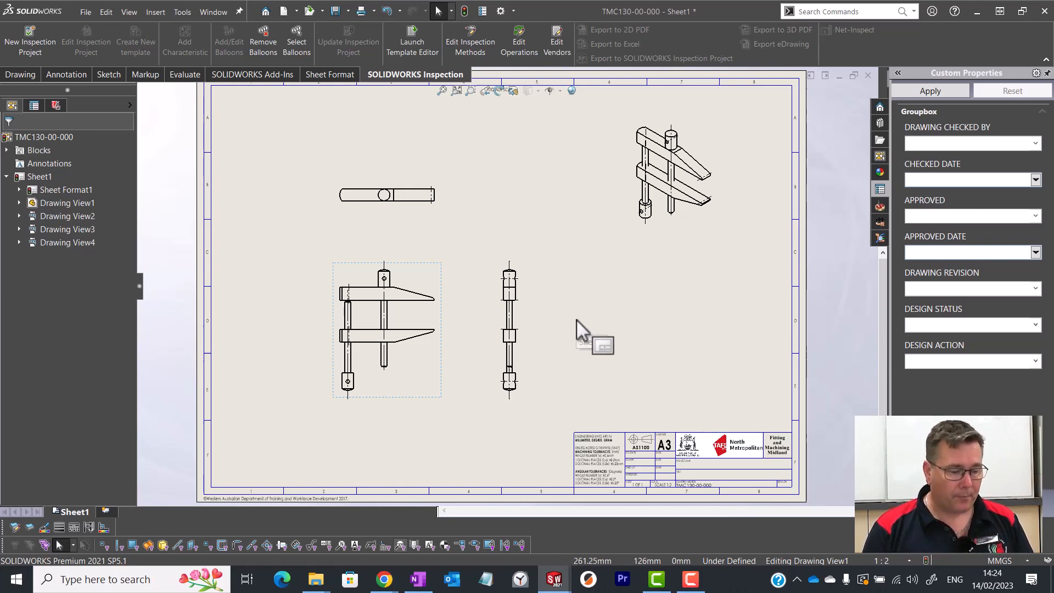
{"action": "left_click", "coordinate": [366, 212]}
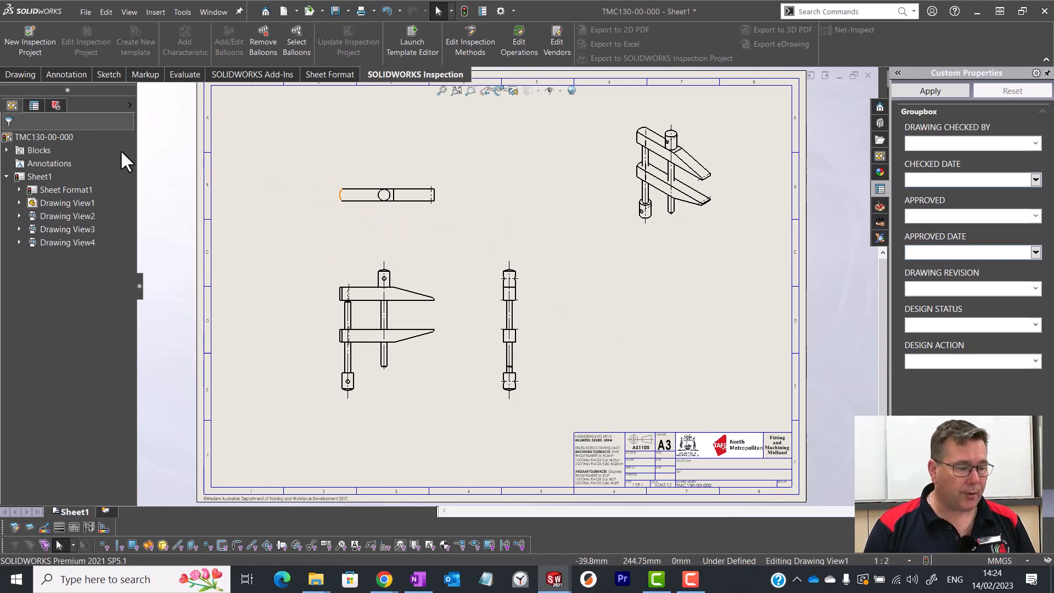
{"action": "left_click", "coordinate": [29, 75]}
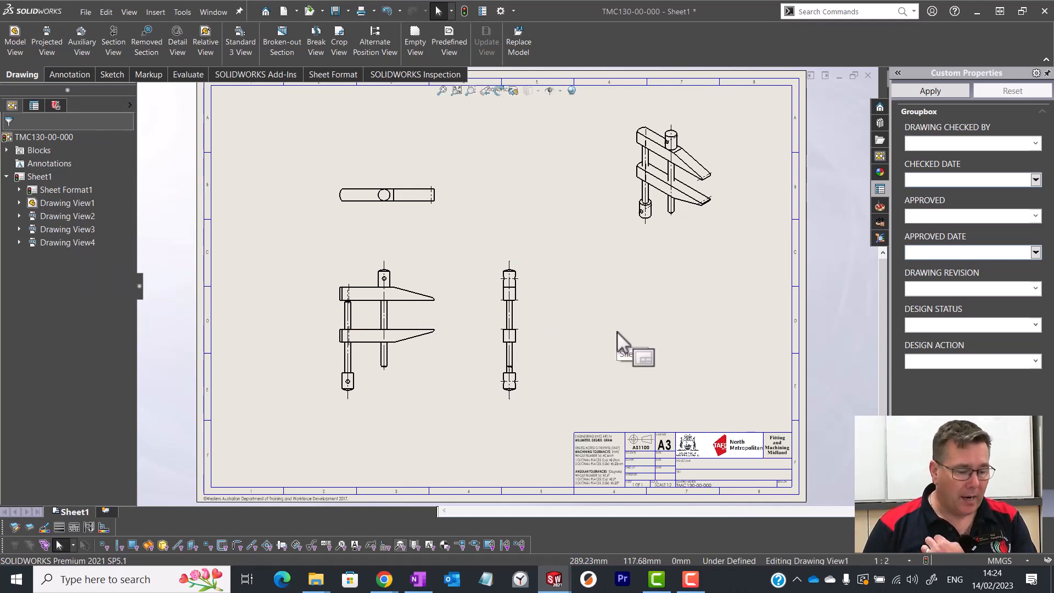
{"action": "left_click", "coordinate": [525, 313]}
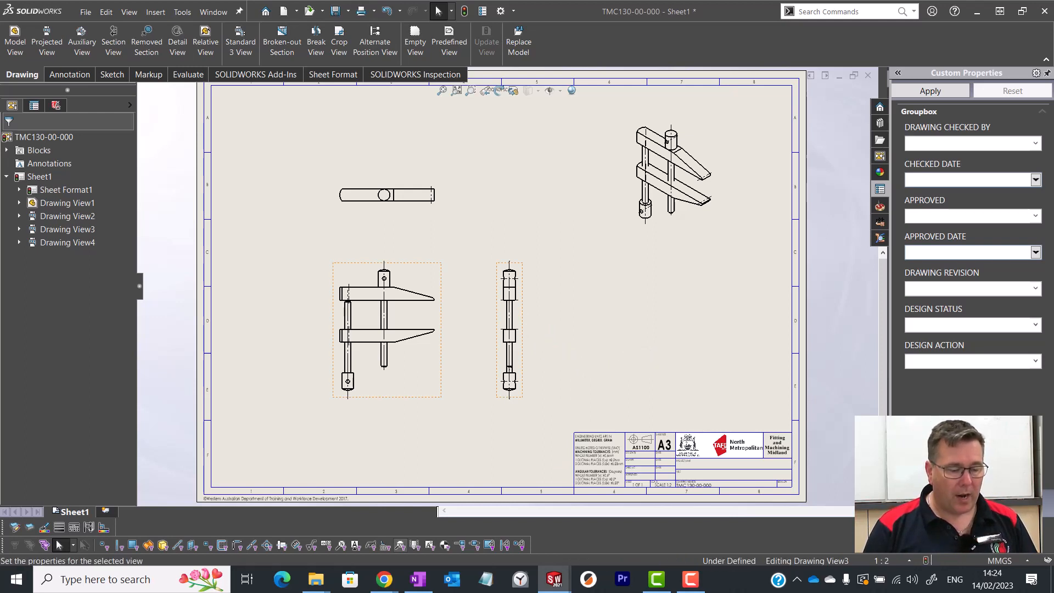
{"action": "left_click", "coordinate": [49, 51]}
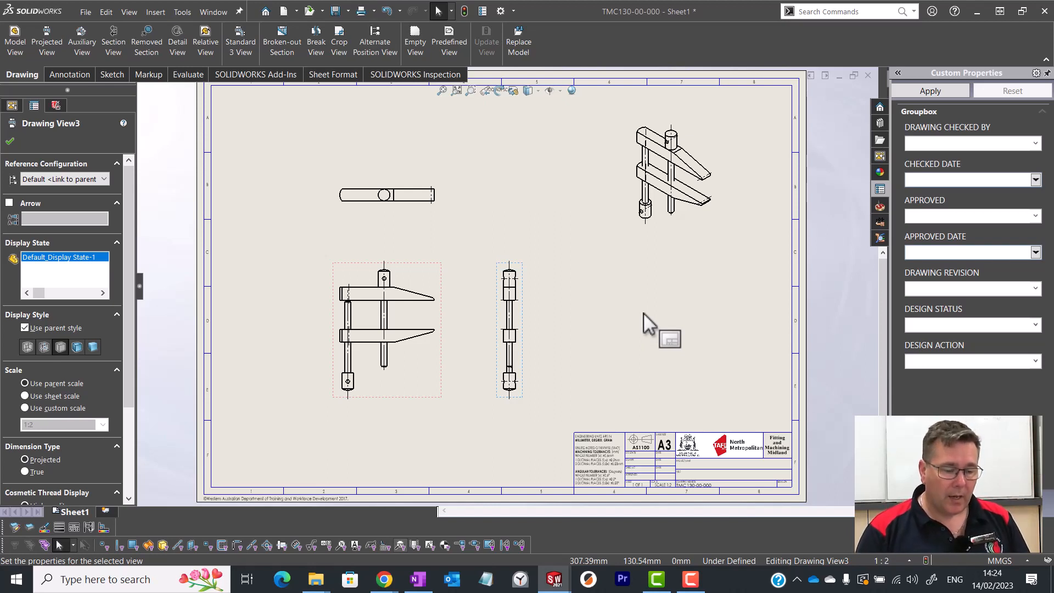
{"action": "key", "text": "Escape"}
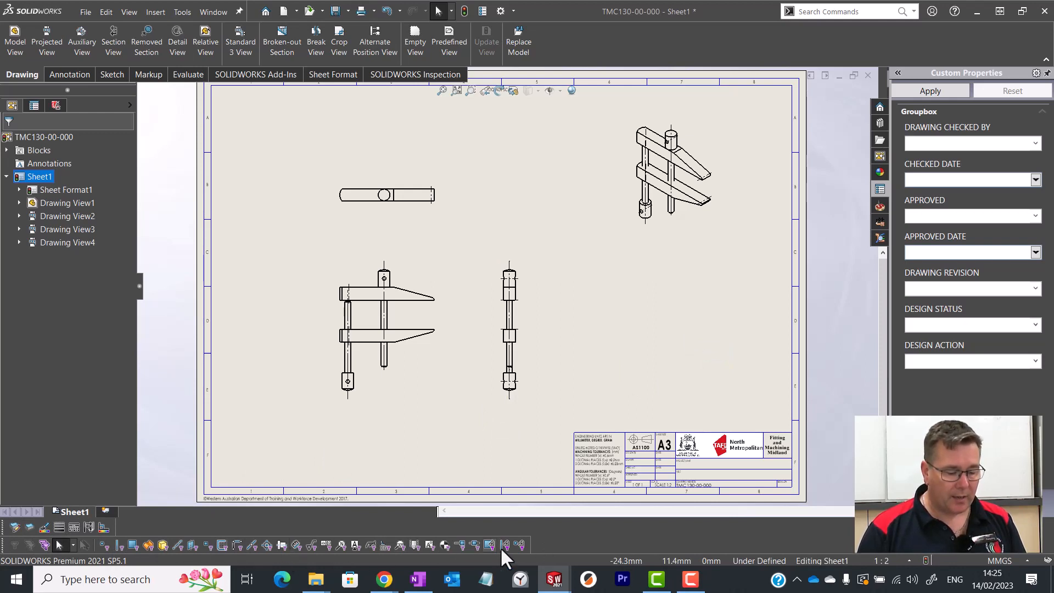
{"action": "right_click", "coordinate": [551, 549]}
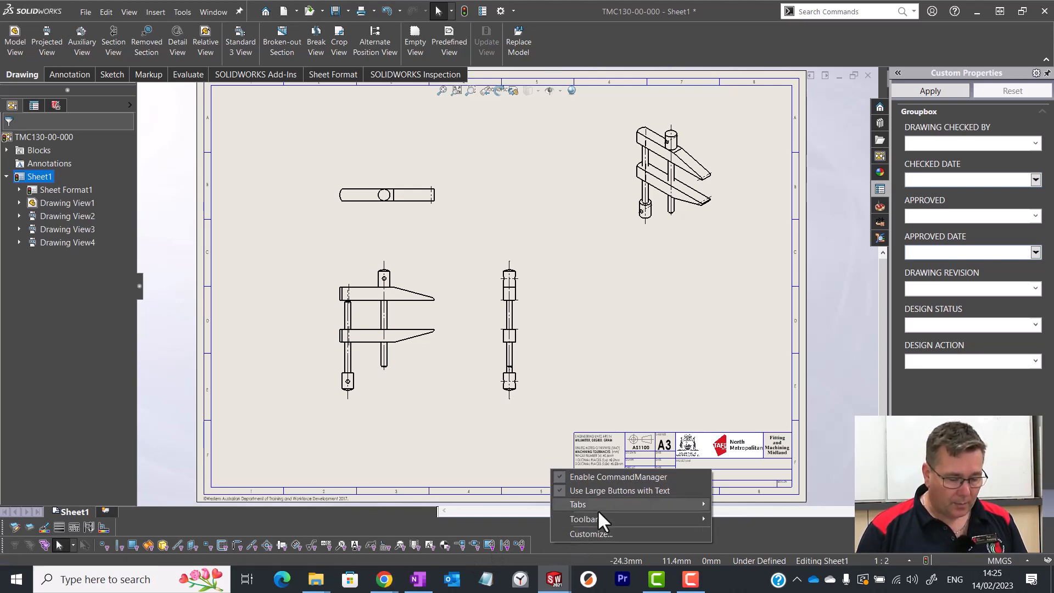
{"action": "mouse_move", "coordinate": [597, 509]}
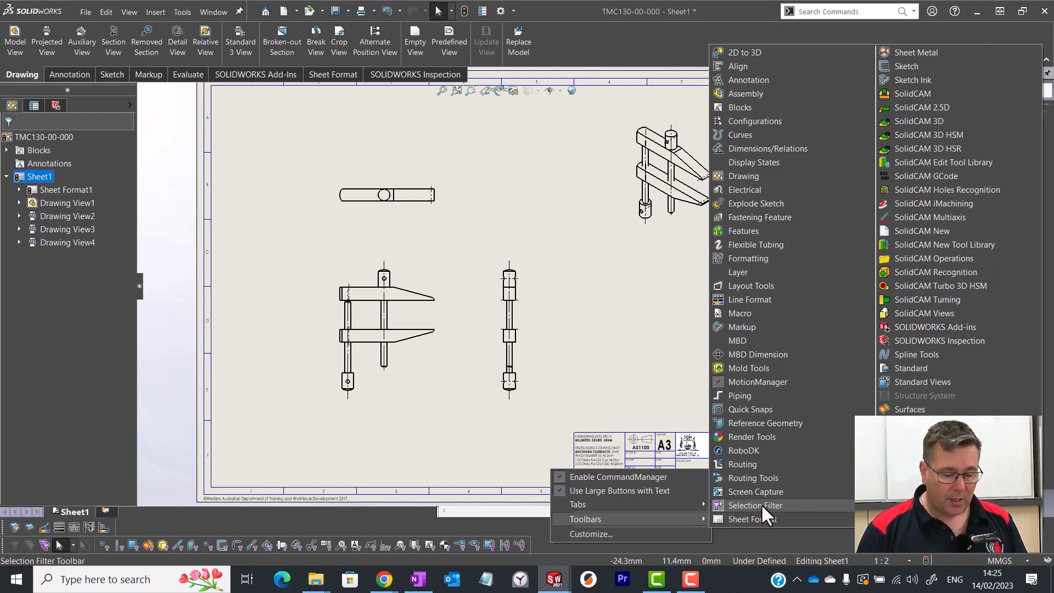
{"action": "left_click", "coordinate": [746, 539]}
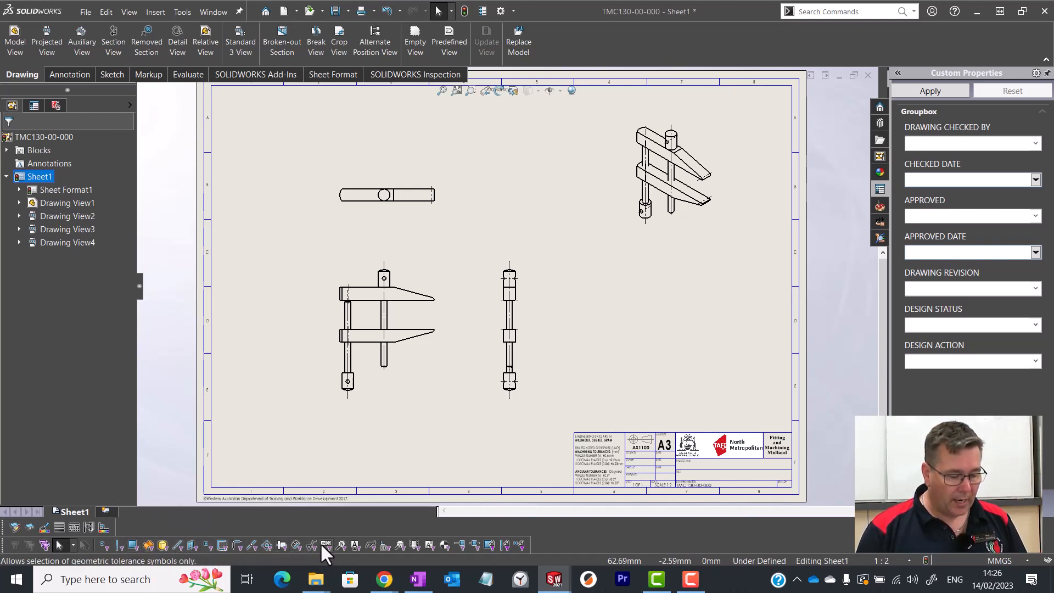
Filter the selection to centerlines, delete all centerlines in the isometric view, and clear the filter
{"action": "left_click", "coordinate": [278, 545]}
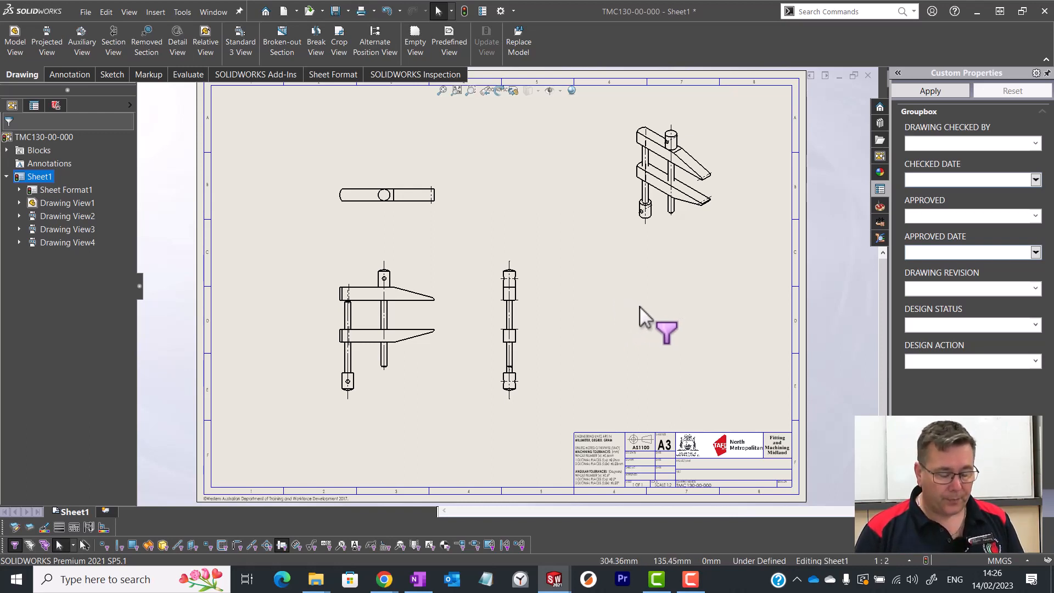
{"action": "left_click_drag", "start_coordinate": [747, 259], "coordinate": [600, 109]}
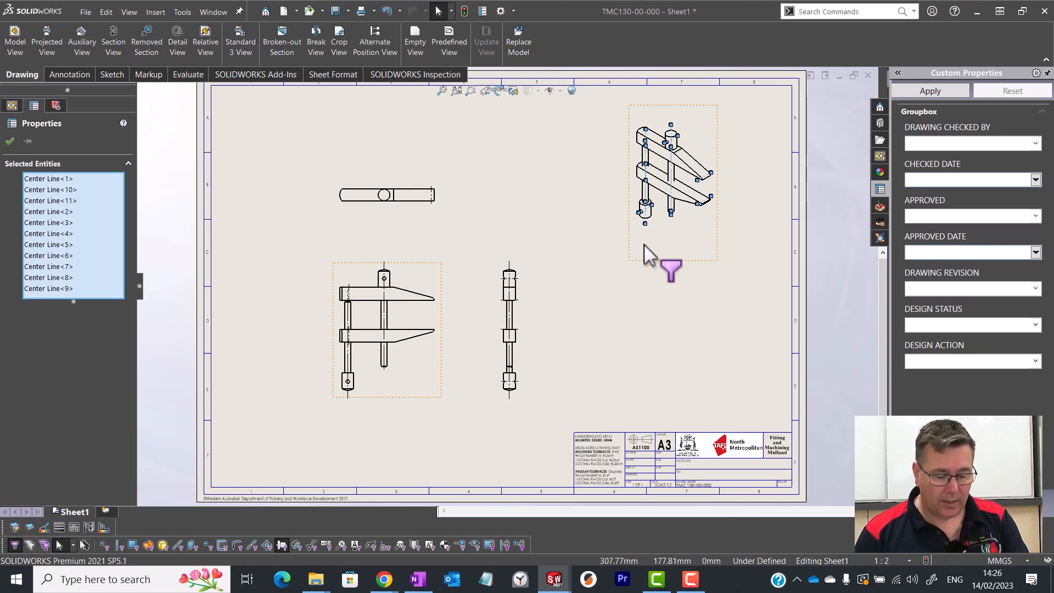
{"action": "key", "text": "Escape"}
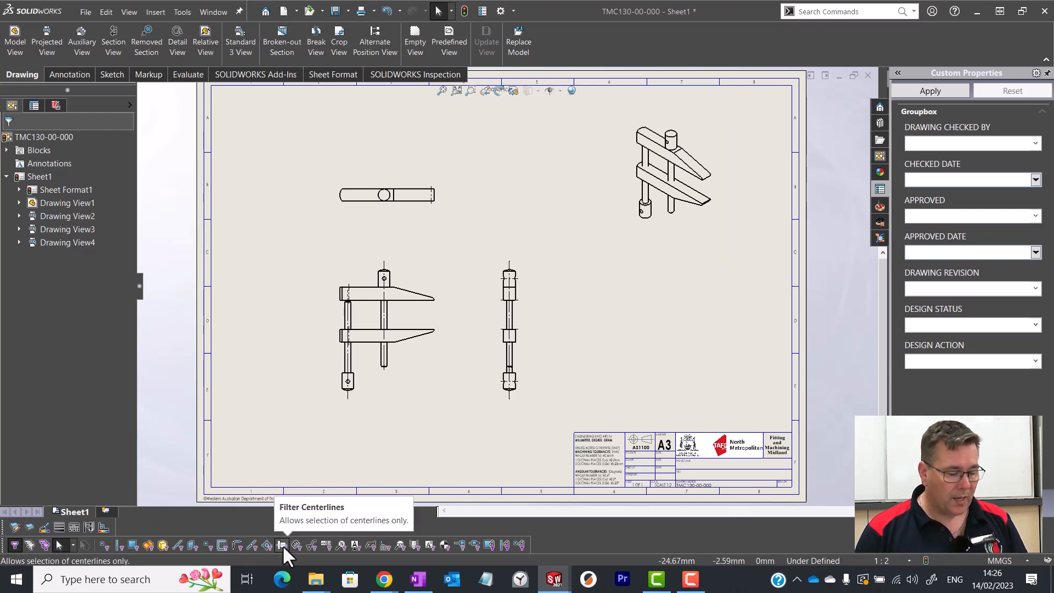
{"action": "left_click", "coordinate": [13, 546]}
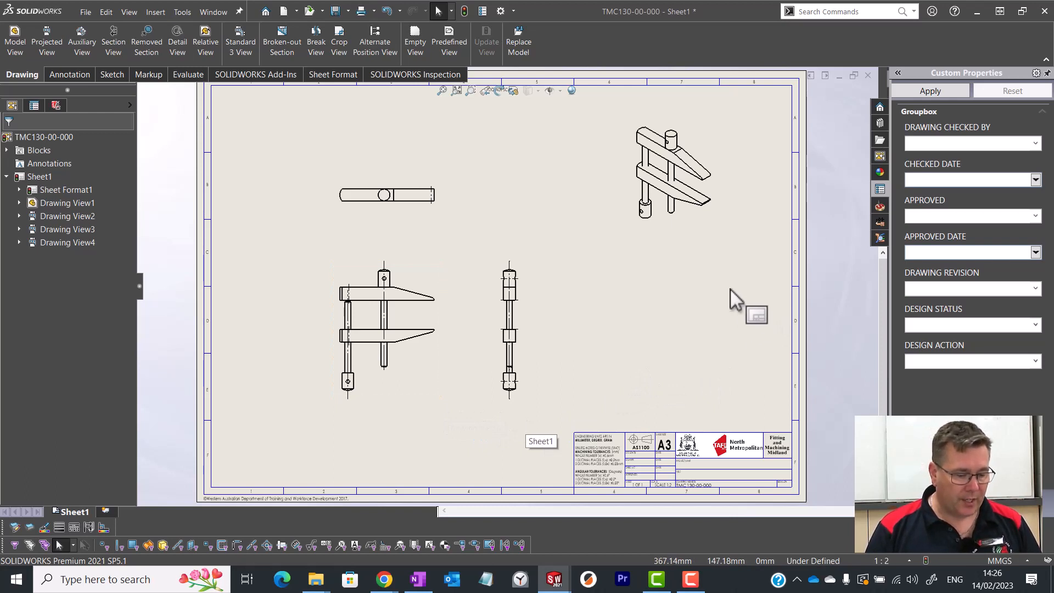
Show the isometric view as Shaded With Edges in high quality instead of using the parent style
{"action": "left_click", "coordinate": [723, 250]}
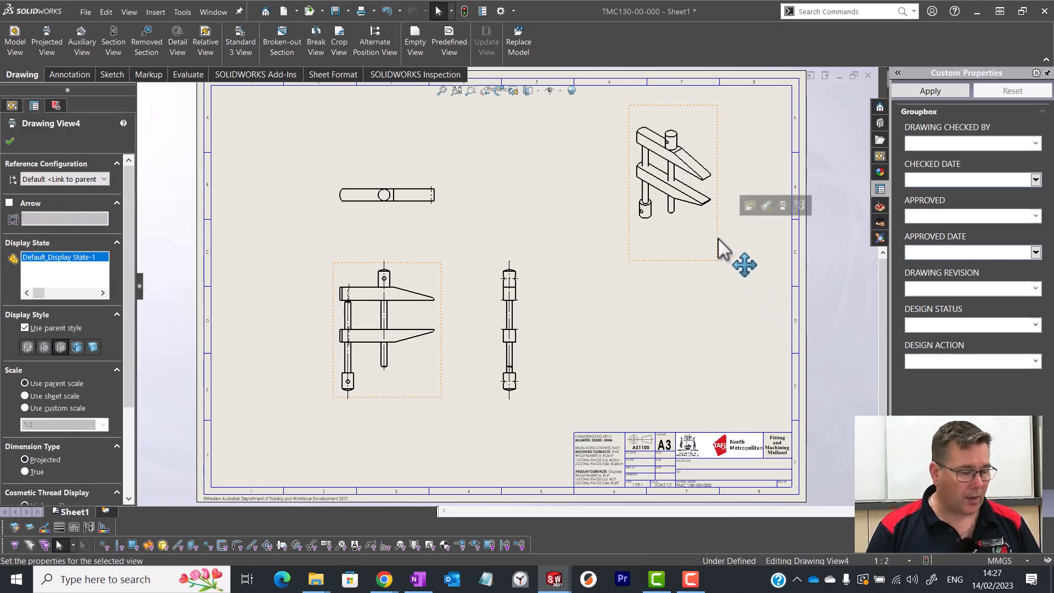
{"action": "left_click", "coordinate": [77, 347]}
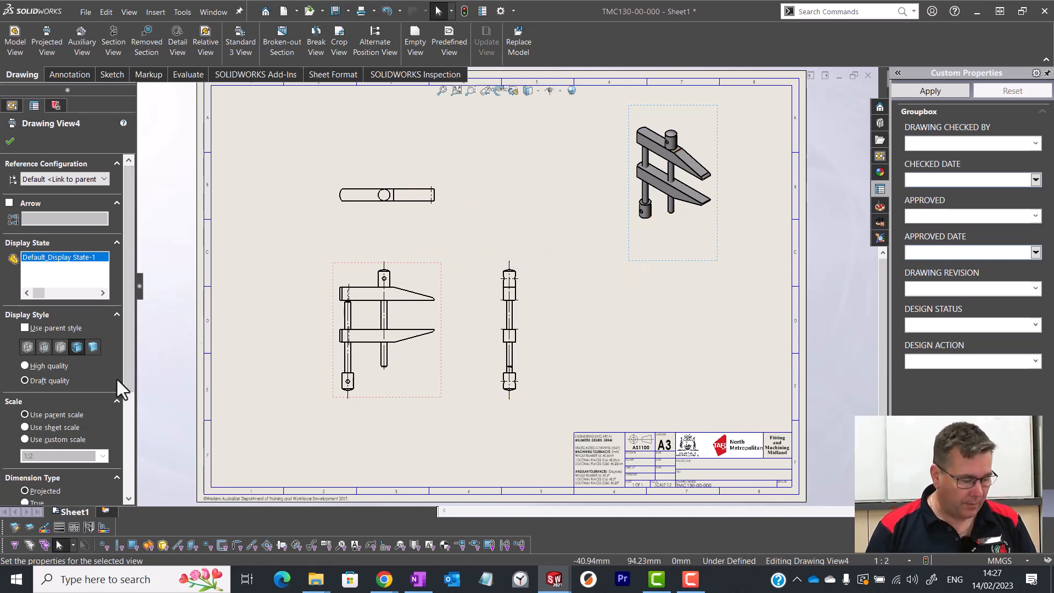
{"action": "left_click", "coordinate": [25, 365]}
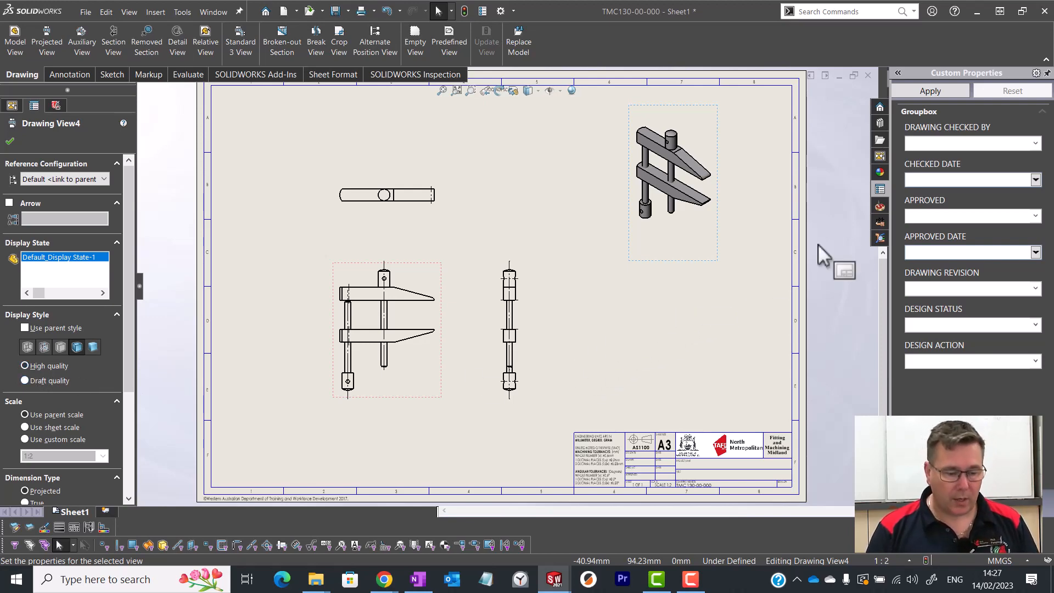
{"action": "scroll", "coordinate": [694, 211], "scroll_direction": "up", "scroll_amount": 6}
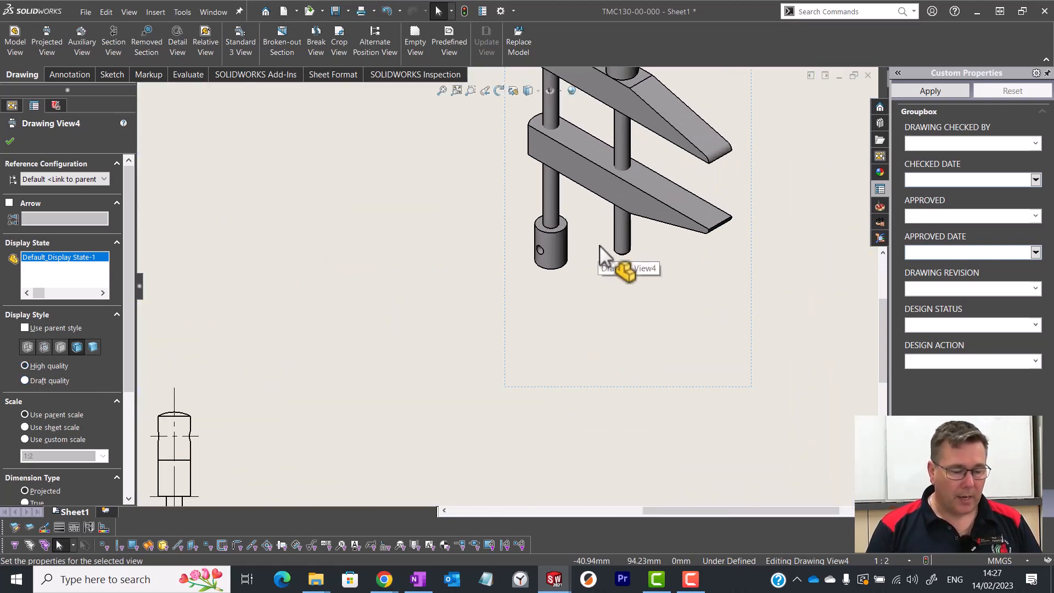
{"action": "scroll", "coordinate": [714, 255], "scroll_direction": "down", "scroll_amount": 2}
{"action": "scroll", "coordinate": [543, 326], "scroll_direction": "down", "scroll_amount": 3}
{"action": "scroll", "coordinate": [578, 319], "scroll_direction": "down", "scroll_amount": 2}
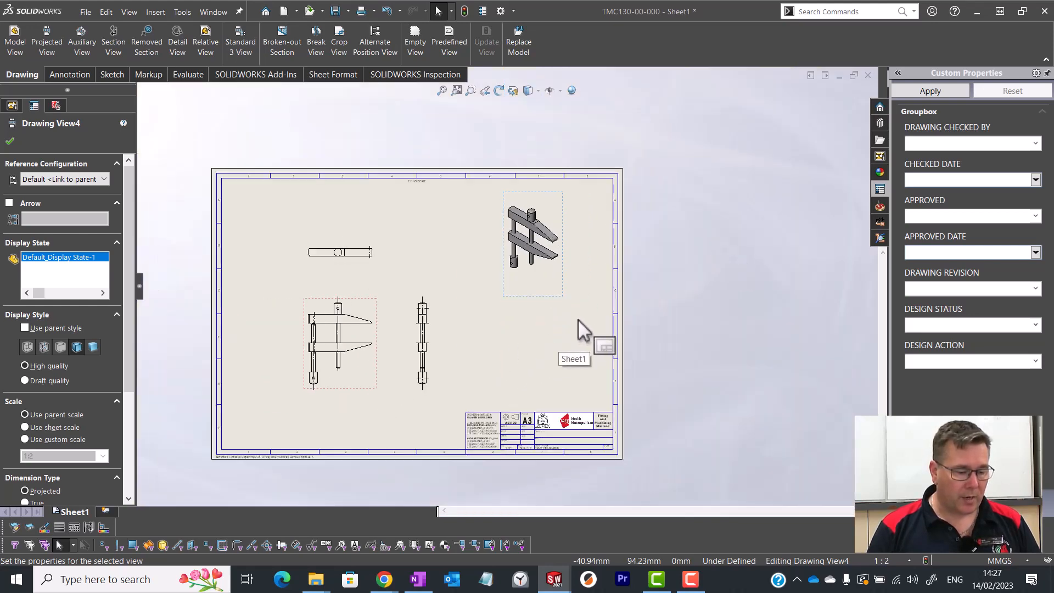
{"action": "scroll", "coordinate": [272, 380], "scroll_direction": "up", "scroll_amount": 2}
{"action": "scroll", "coordinate": [668, 250], "scroll_direction": "down", "scroll_amount": 1}
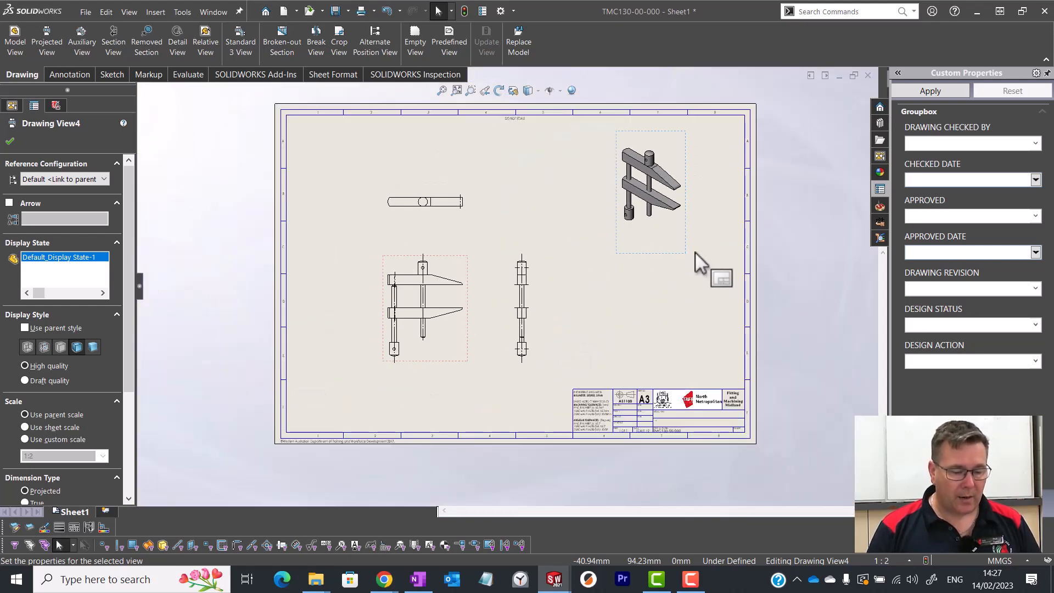
Set the sheet scale to 1:1
{"action": "left_click", "coordinate": [628, 330]}
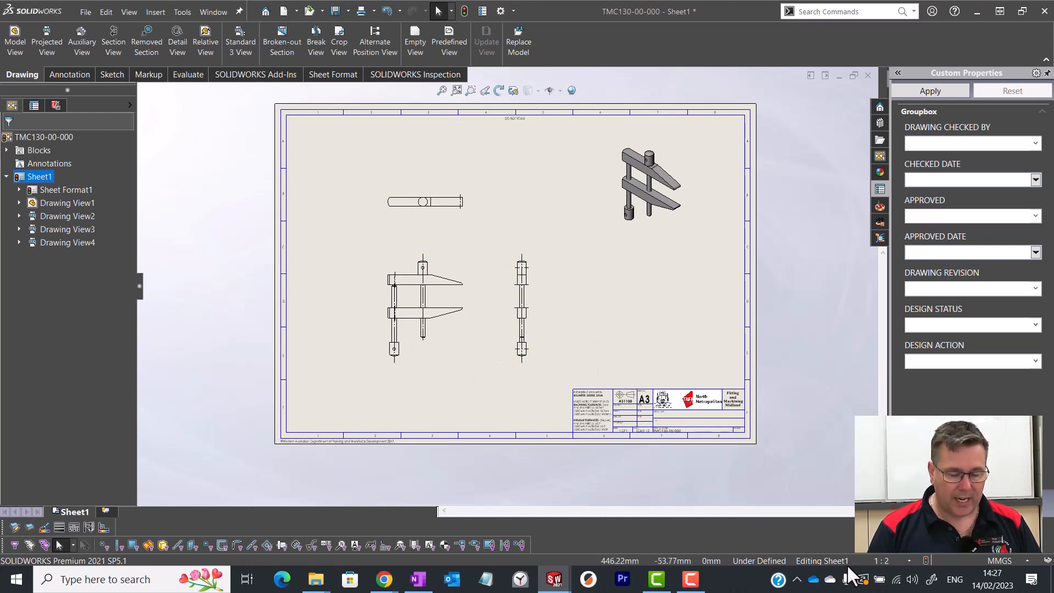
{"action": "left_click", "coordinate": [895, 560]}
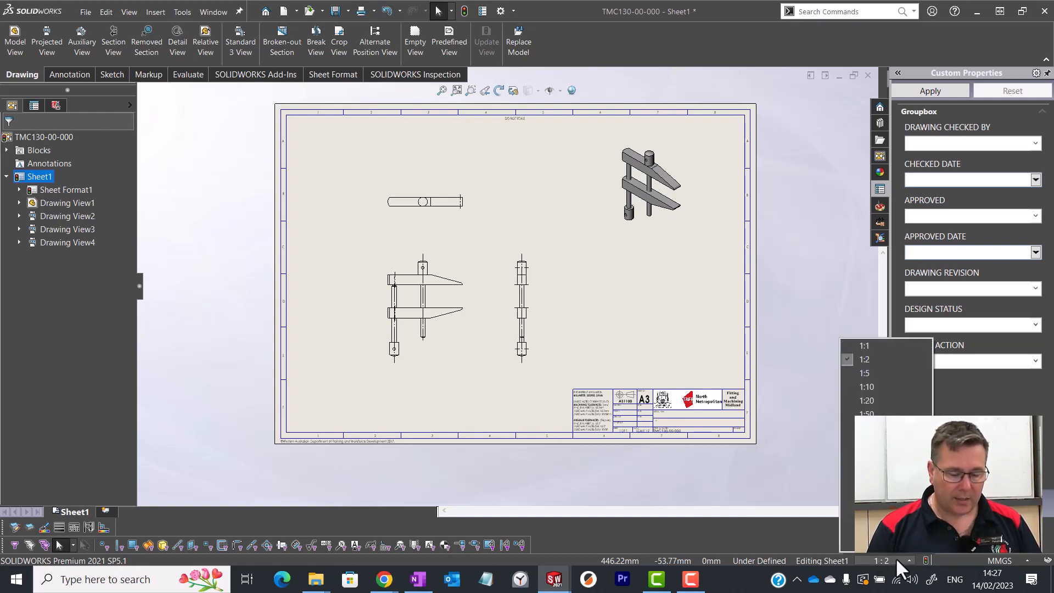
{"action": "left_click", "coordinate": [890, 347]}
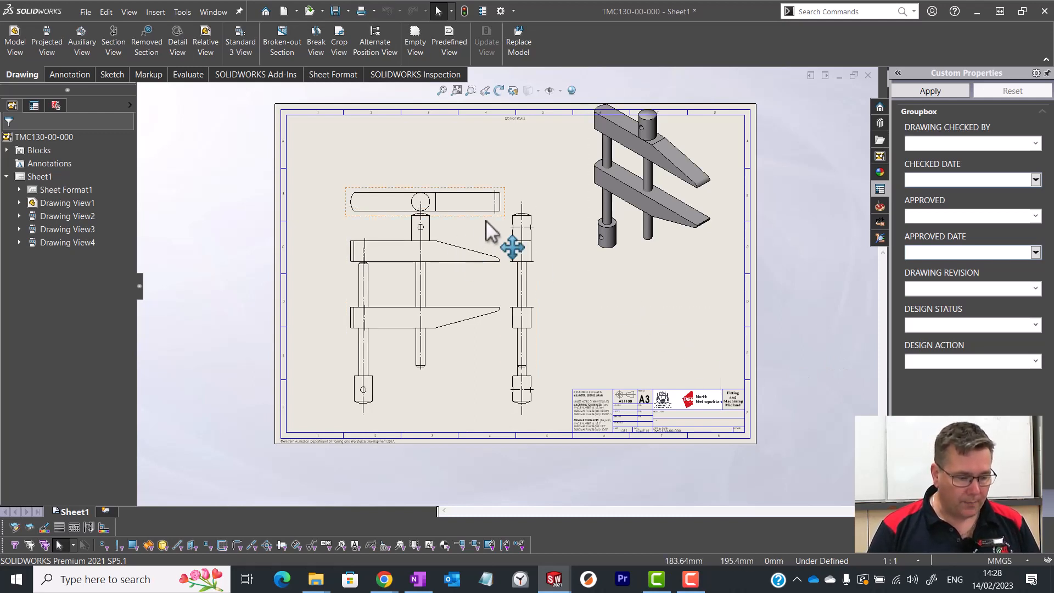
Spread out the enlarged views, moving the top view above the front view and widening the gap between the front and side views
{"action": "mouse_move", "coordinate": [503, 191]}
{"action": "left_mouse_down"}
{"action": "mouse_move", "coordinate": [484, 148]}
{"action": "mouse_move", "coordinate": [492, 128]}
{"action": "left_mouse_up"}
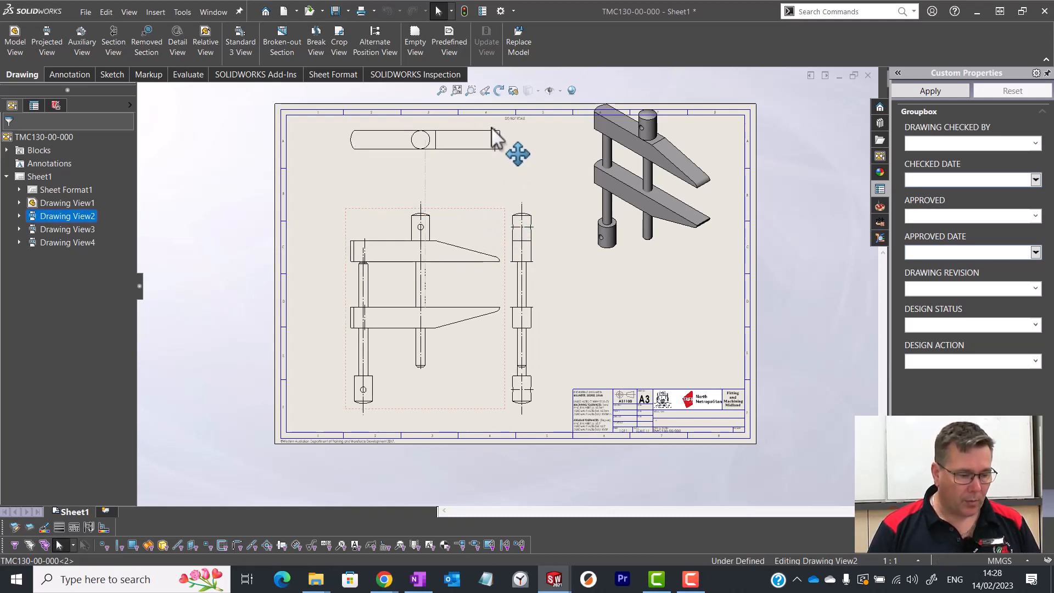
{"action": "left_click_drag", "start_coordinate": [490, 222], "coordinate": [458, 222]}
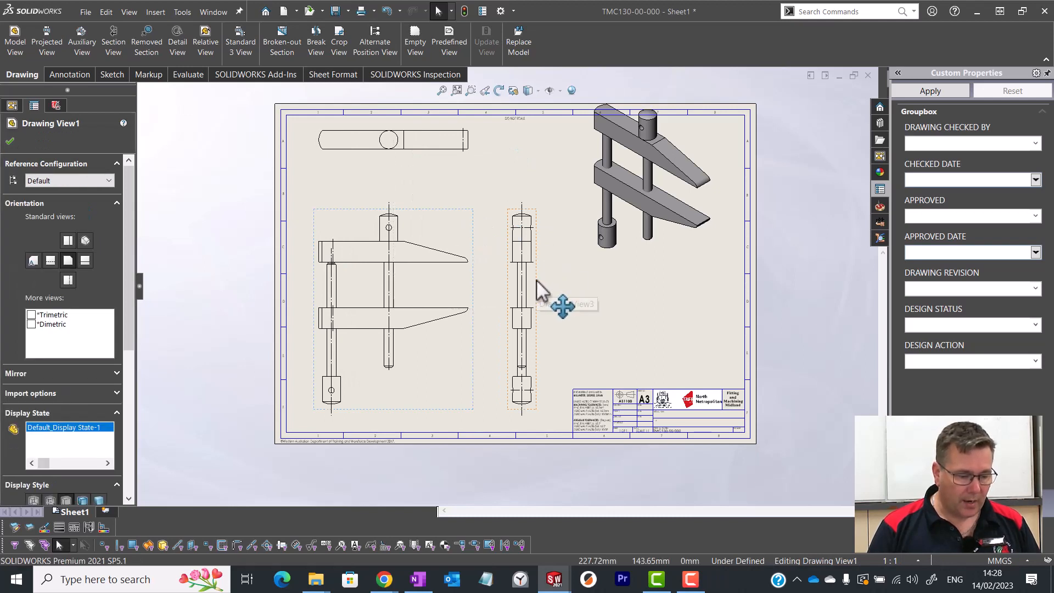
{"action": "left_click_drag", "start_coordinate": [537, 282], "coordinate": [560, 283]}
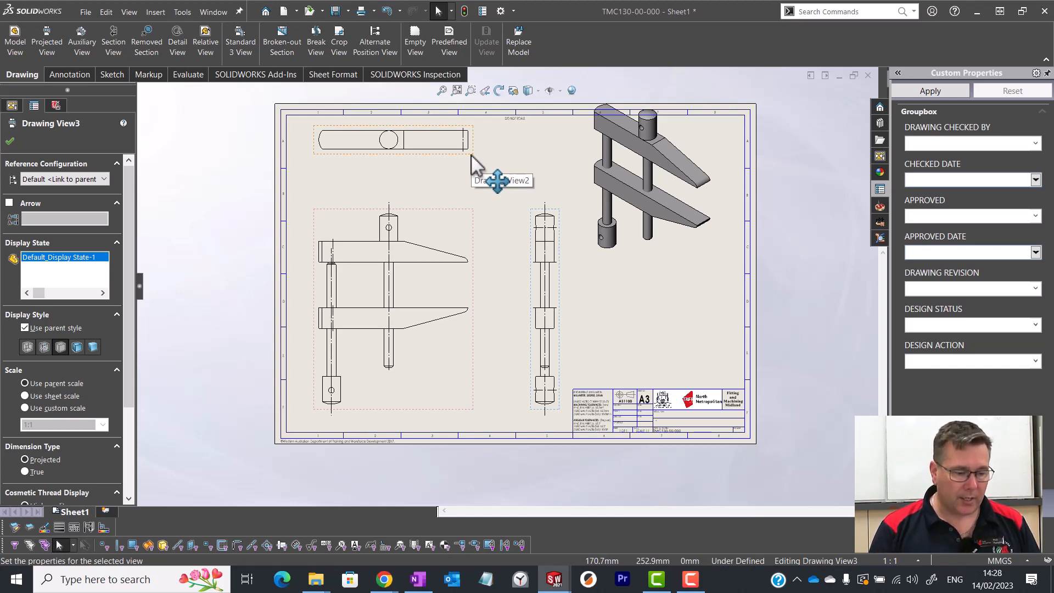
{"action": "left_click_drag", "start_coordinate": [471, 155], "coordinate": [473, 175]}
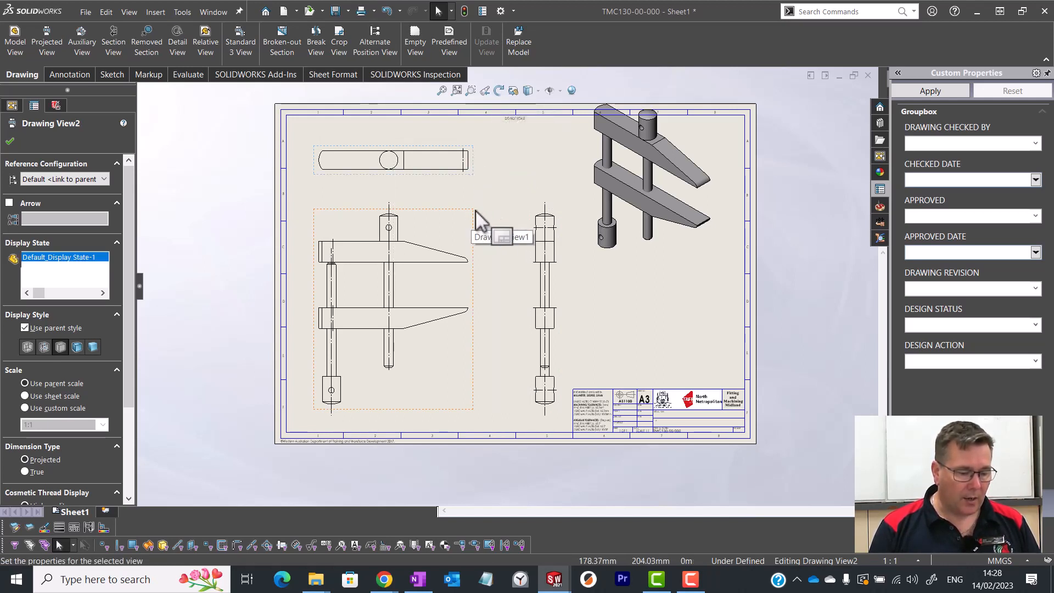
Fine-tune the front view's position on the sheet, with the top and side views kept aligned to it
{"action": "mouse_move", "coordinate": [472, 212]}
{"action": "left_mouse_down"}
{"action": "mouse_move", "coordinate": [481, 206]}
{"action": "mouse_move", "coordinate": [456, 213]}
{"action": "mouse_move", "coordinate": [476, 210]}
{"action": "left_mouse_up"}
{"action": "left_click", "coordinate": [411, 219]}
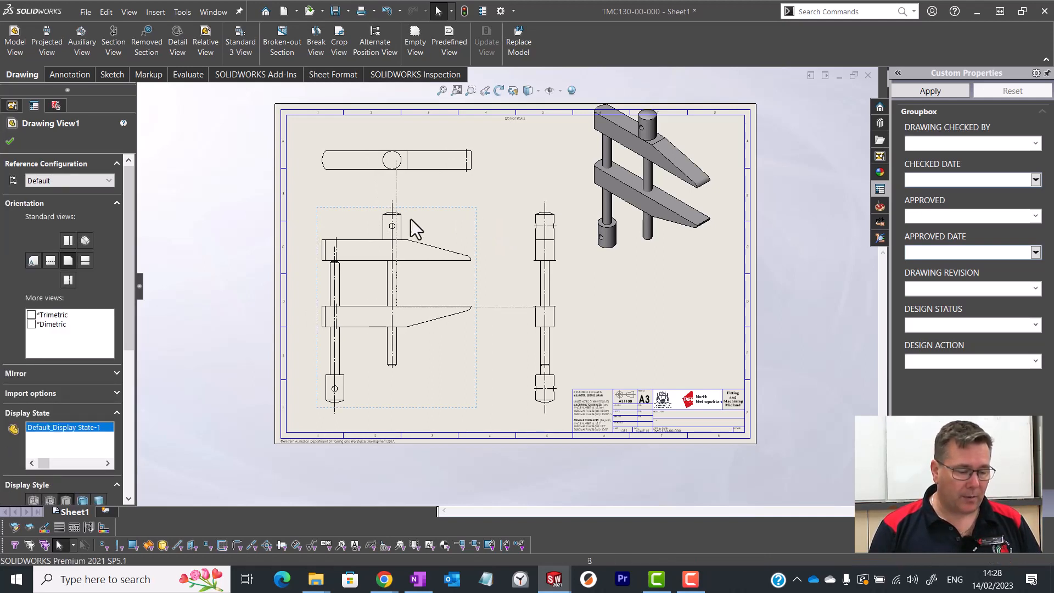
{"action": "left_click", "coordinate": [410, 250]}
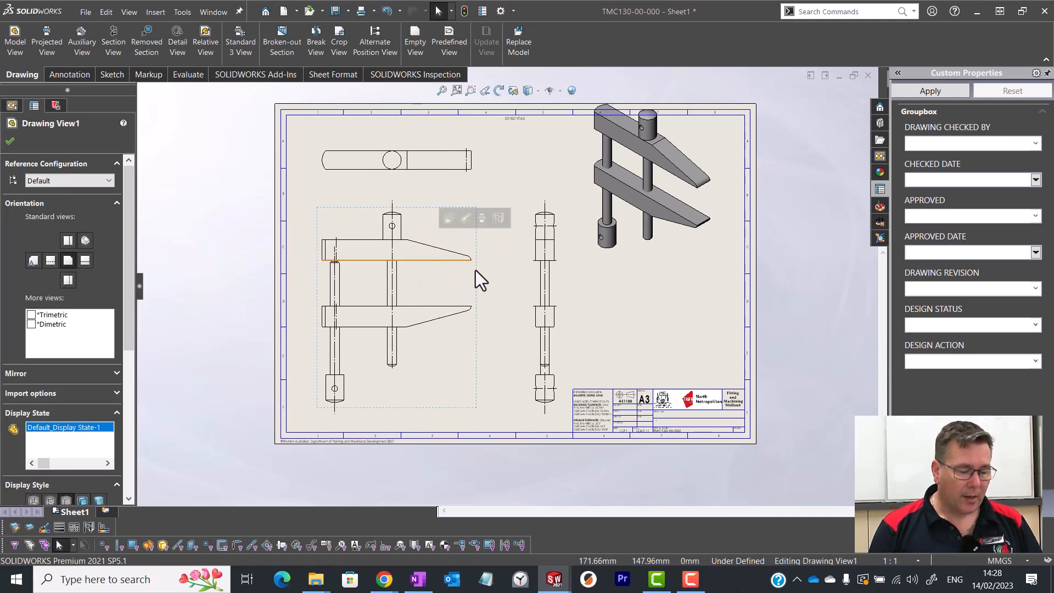
{"action": "left_click", "coordinate": [483, 219]}
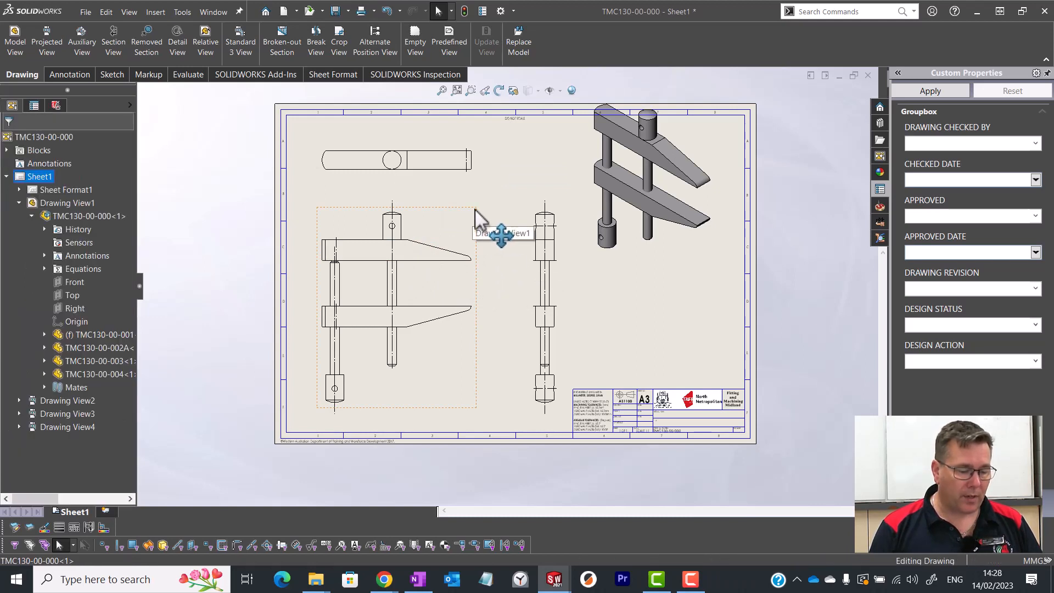
{"action": "mouse_move", "coordinate": [475, 210]}
{"action": "left_mouse_down"}
{"action": "mouse_move", "coordinate": [487, 213]}
{"action": "mouse_move", "coordinate": [467, 211]}
{"action": "left_mouse_up"}
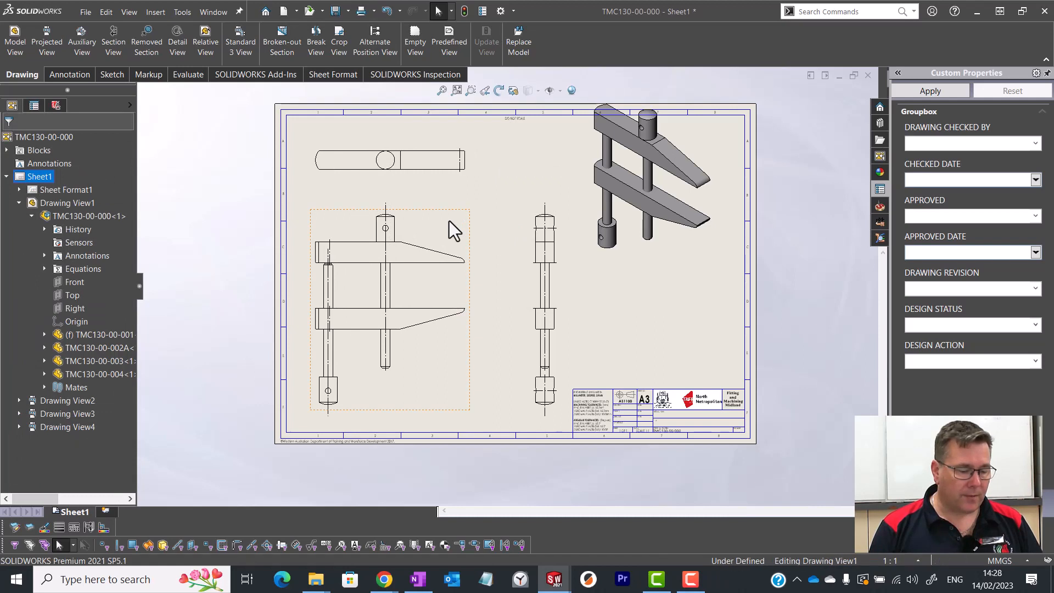
{"action": "left_click", "coordinate": [449, 221]}
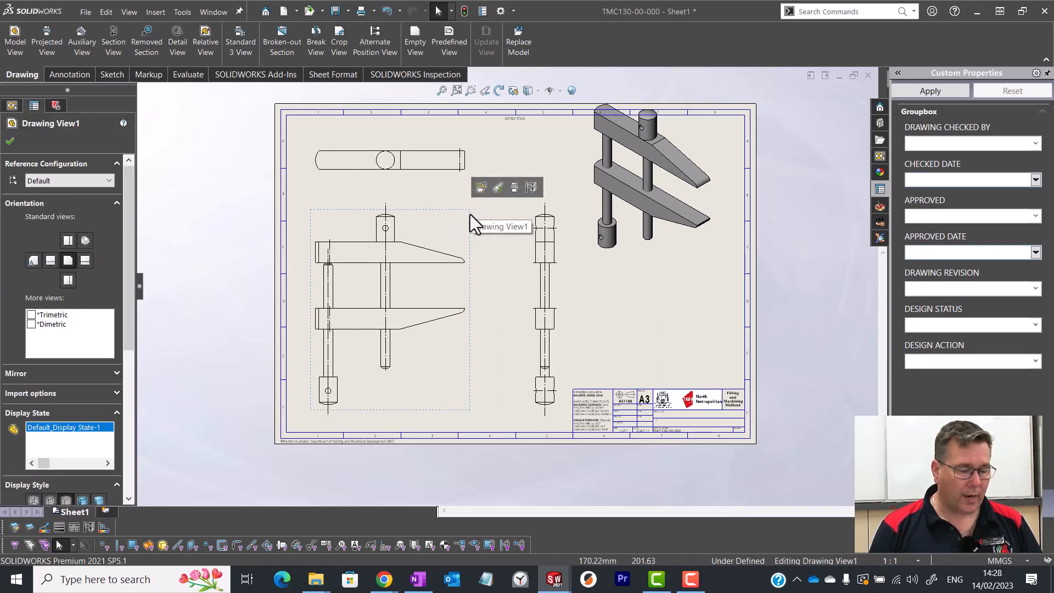
{"action": "mouse_move", "coordinate": [466, 414]}
{"action": "left_mouse_down"}
{"action": "mouse_move", "coordinate": [447, 397]}
{"action": "mouse_move", "coordinate": [473, 397]}
{"action": "mouse_move", "coordinate": [461, 400]}
{"action": "mouse_move", "coordinate": [470, 407]}
{"action": "left_mouse_up"}
{"action": "left_click", "coordinate": [482, 411]}
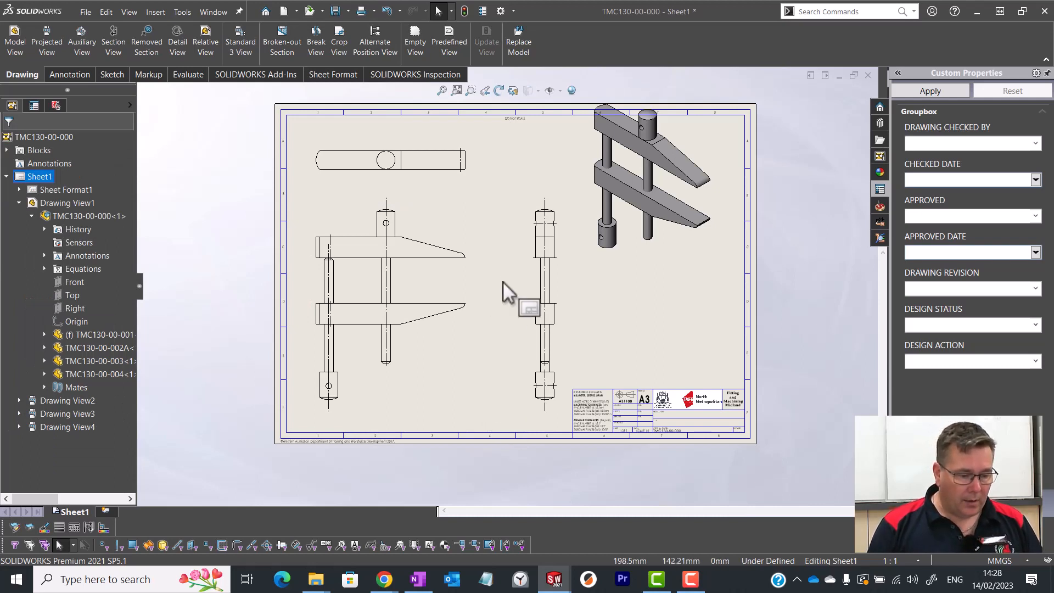
Delete the stray centerline near the top view's jaw tip and the two short duplicate centerlines across the front view's jaws beside the long screw
{"action": "left_click", "coordinate": [461, 162]}
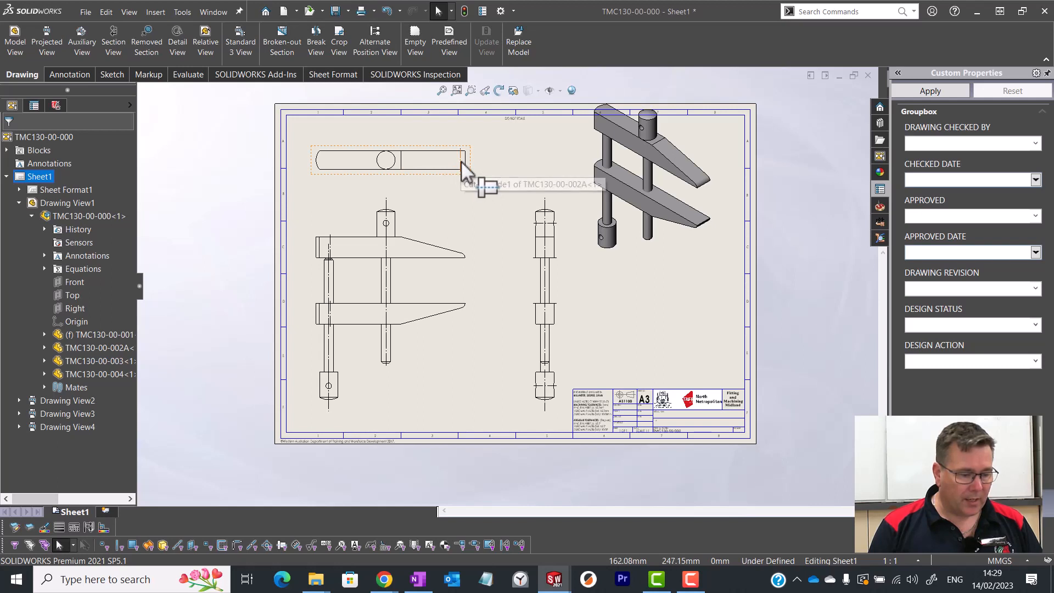
{"action": "left_click", "coordinate": [476, 217]}
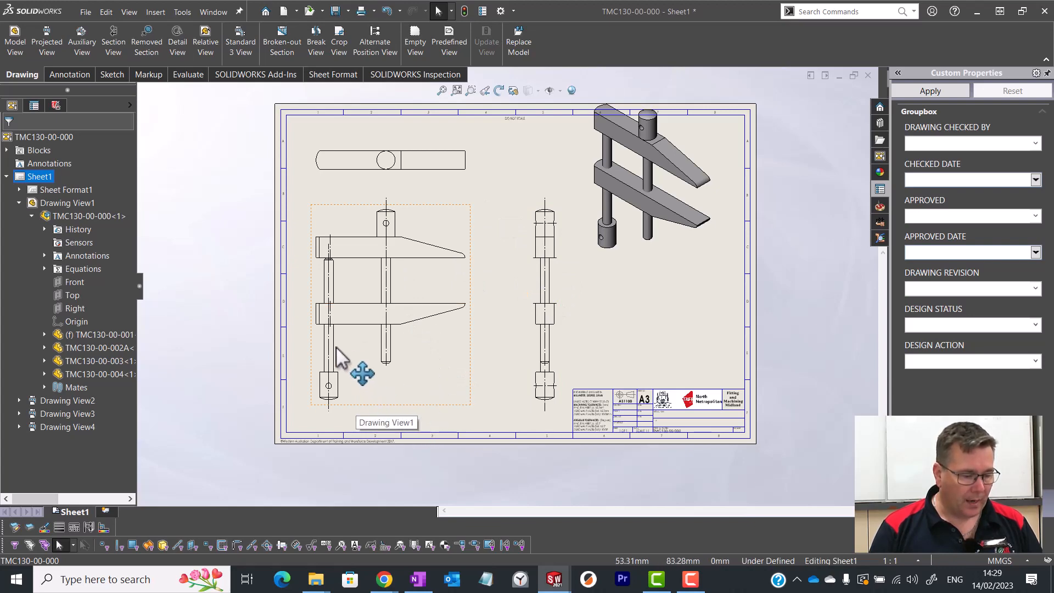
{"action": "scroll", "coordinate": [336, 355], "scroll_direction": "down", "scroll_amount": 4}
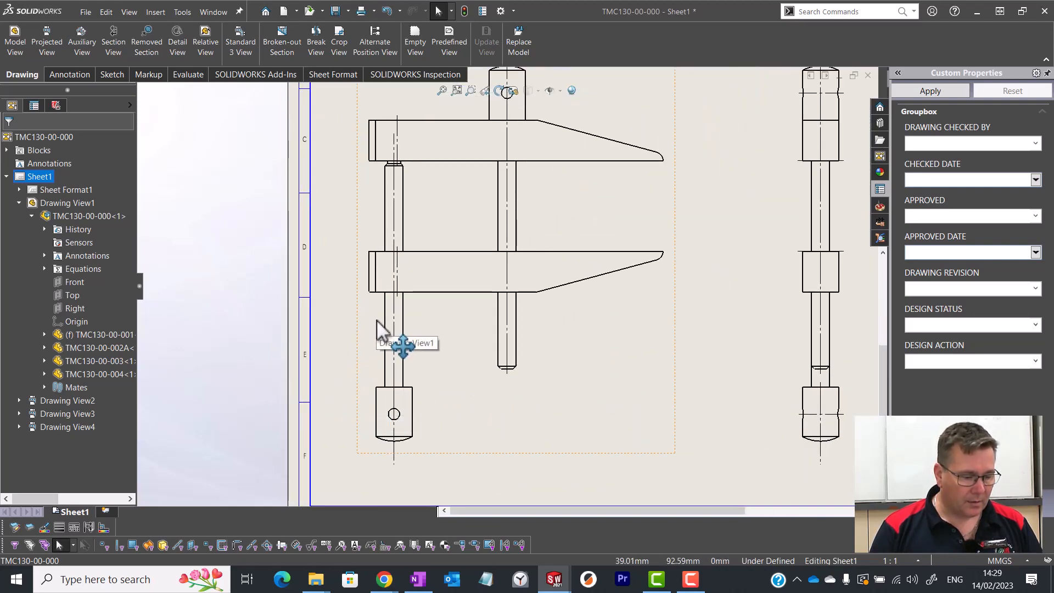
{"action": "left_click", "coordinate": [398, 269]}
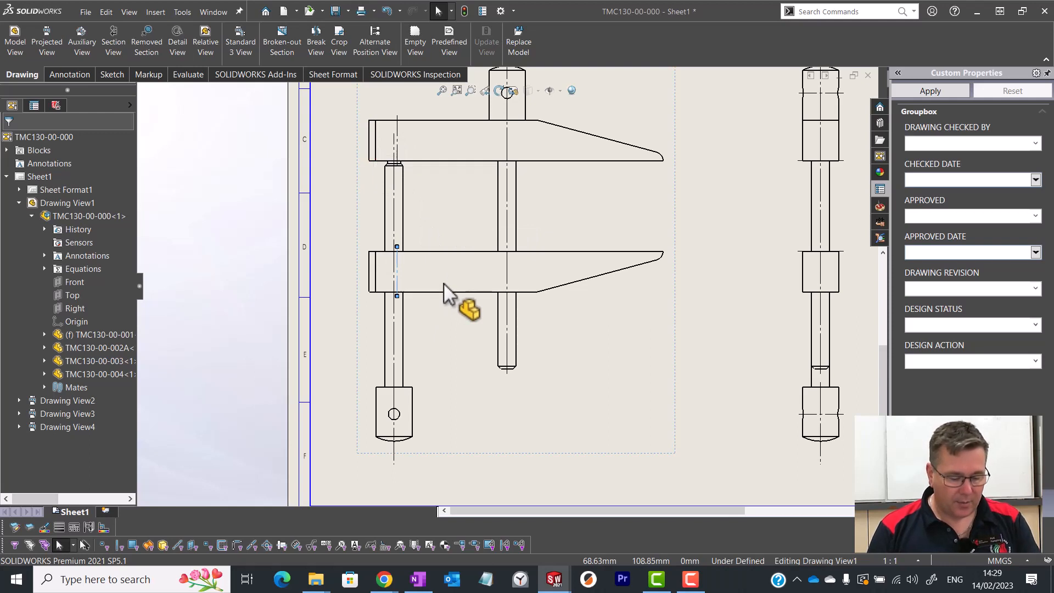
{"action": "key", "text": "Delete"}
{"action": "left_click", "coordinate": [399, 141]}
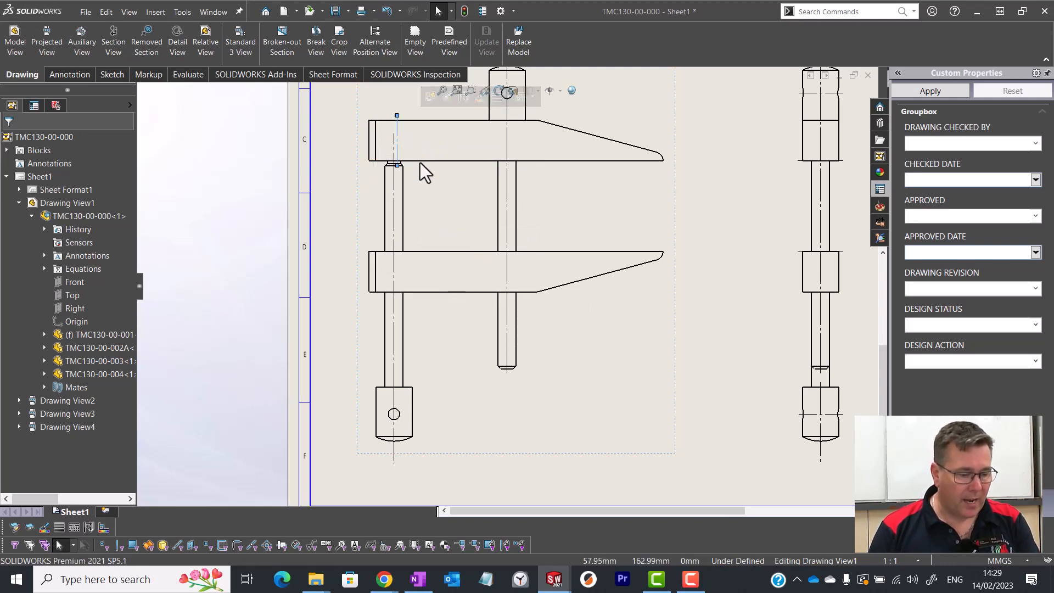
{"action": "key", "text": "Delete"}
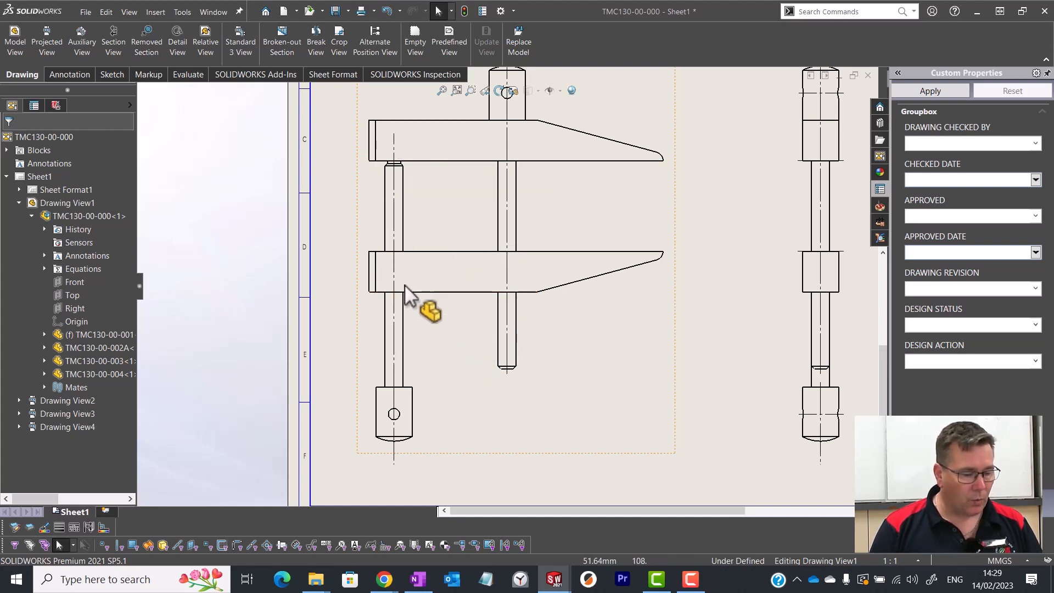
Remove the unwanted horizontal centerlines along the jaw edges in the side view
{"action": "scroll", "coordinate": [586, 350], "scroll_direction": "up", "scroll_amount": 3}
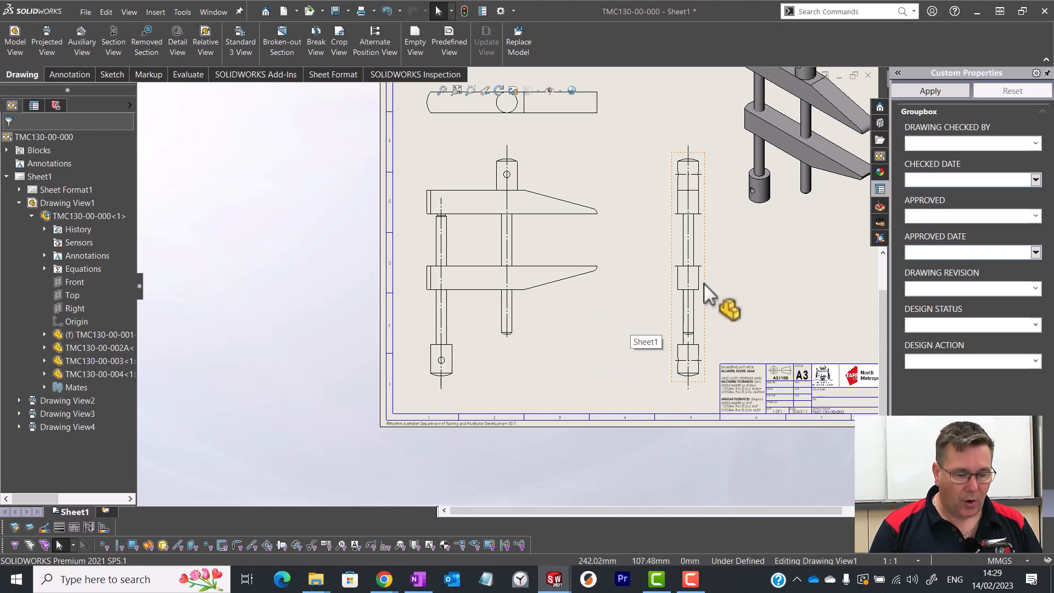
{"action": "scroll", "coordinate": [700, 278], "scroll_direction": "down", "scroll_amount": 6}
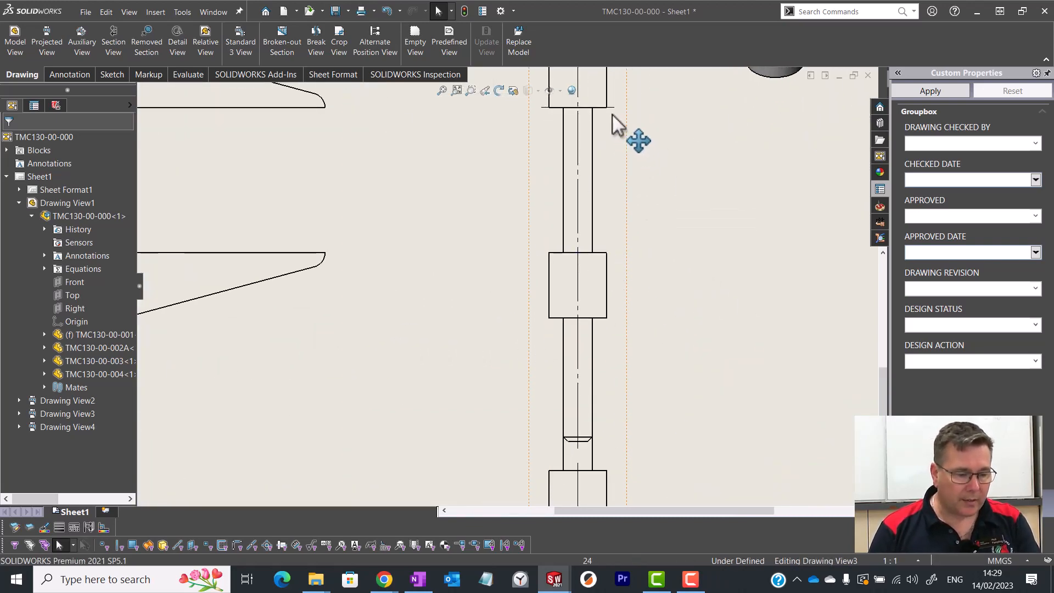
{"action": "key", "text": "f"}
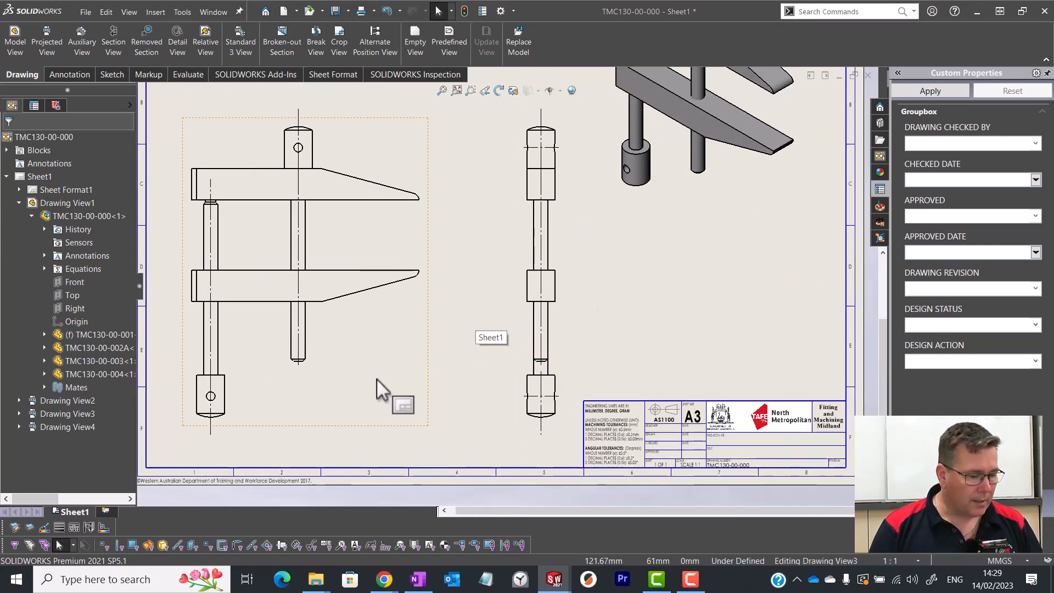
Reposition the front view slightly further right on the sheet, keeping the top and side views aligned to it
{"action": "left_click", "coordinate": [422, 347]}
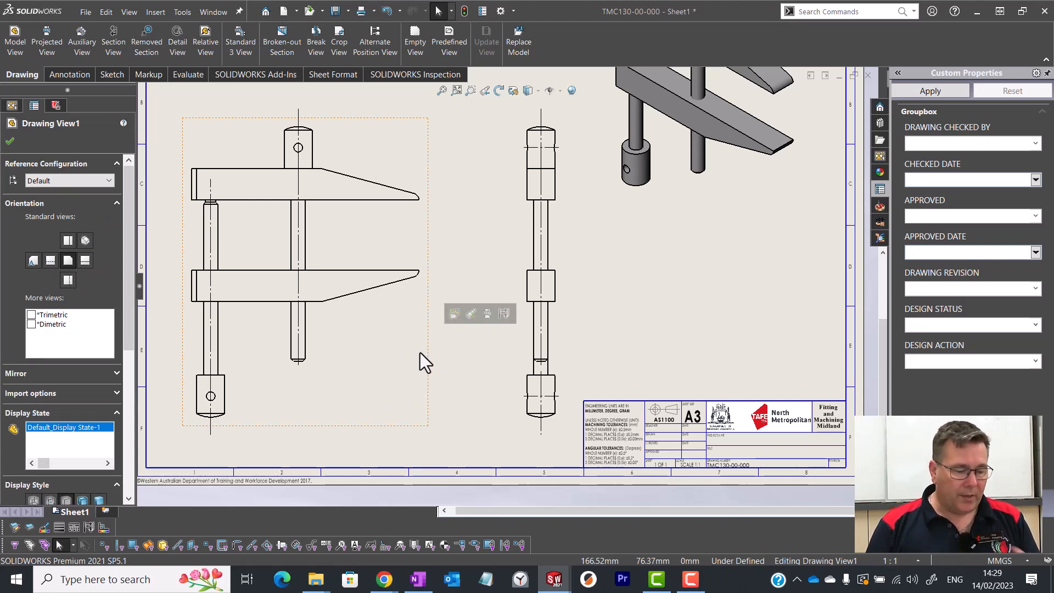
{"action": "scroll", "coordinate": [458, 383], "scroll_direction": "down", "scroll_amount": 5}
{"action": "scroll", "coordinate": [388, 209], "scroll_direction": "up", "scroll_amount": 1}
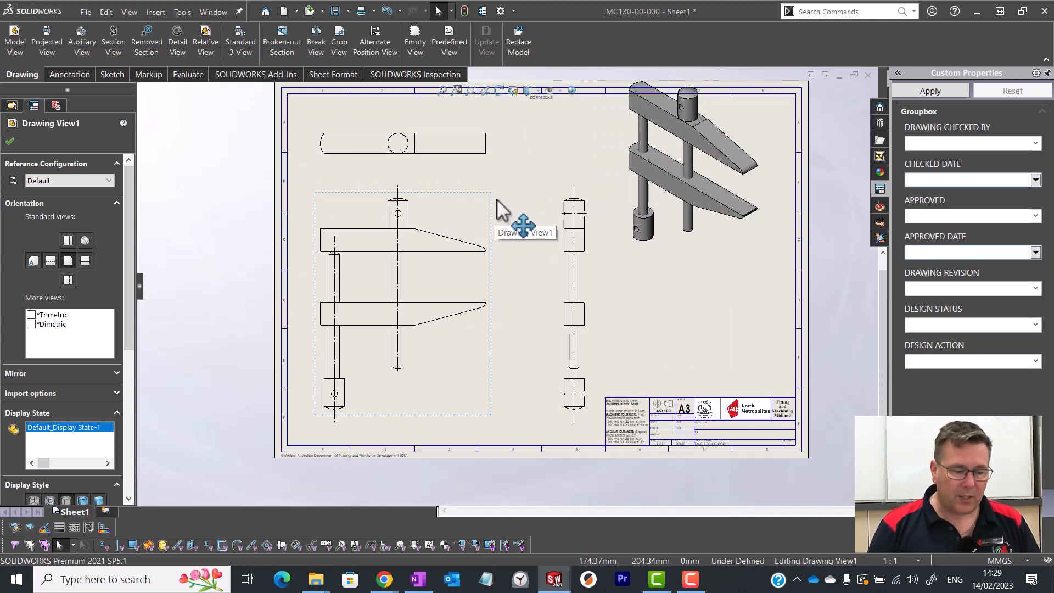
{"action": "left_click_drag", "start_coordinate": [494, 199], "coordinate": [508, 196]}
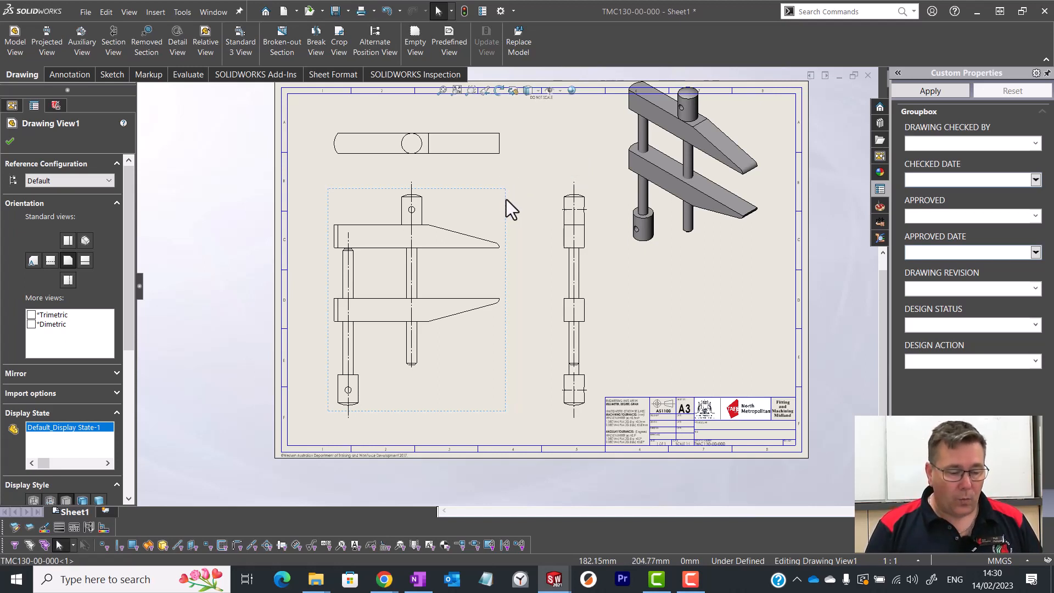
{"action": "mouse_move", "coordinate": [503, 190]}
{"action": "left_mouse_down"}
{"action": "mouse_move", "coordinate": [495, 212]}
{"action": "mouse_move", "coordinate": [500, 187]}
{"action": "mouse_move", "coordinate": [527, 198]}
{"action": "mouse_move", "coordinate": [503, 196]}
{"action": "mouse_move", "coordinate": [508, 181]}
{"action": "mouse_move", "coordinate": [513, 208]}
{"action": "left_mouse_up"}
{"action": "mouse_move", "coordinate": [489, 188]}
{"action": "left_mouse_down"}
{"action": "mouse_move", "coordinate": [520, 195]}
{"action": "mouse_move", "coordinate": [496, 199]}
{"action": "left_mouse_up"}
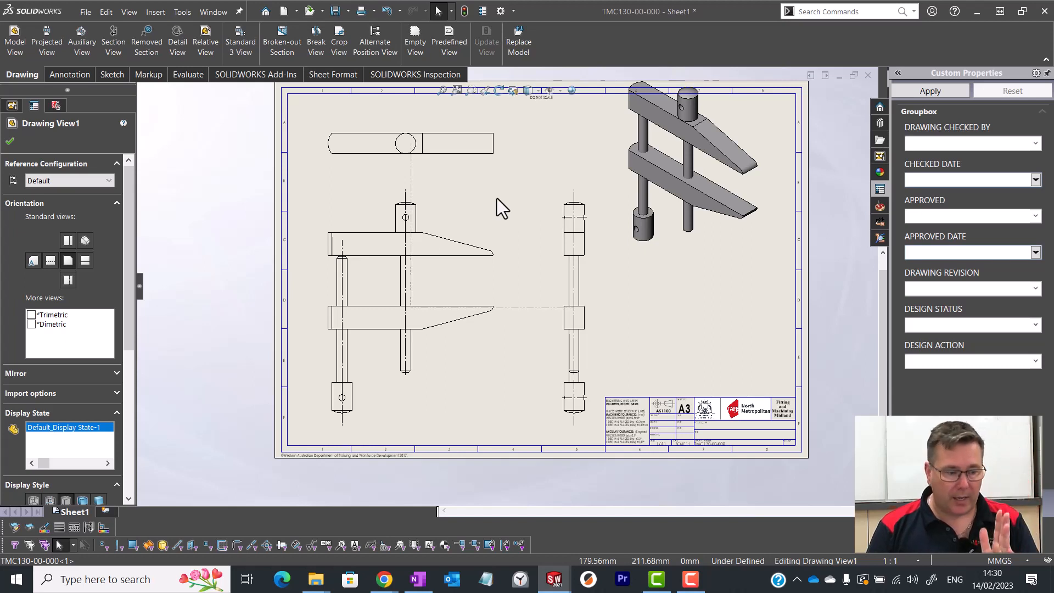
{"action": "mouse_move", "coordinate": [499, 198]}
{"action": "left_mouse_down"}
{"action": "mouse_move", "coordinate": [512, 199]}
{"action": "mouse_move", "coordinate": [520, 173]}
{"action": "mouse_move", "coordinate": [523, 203]}
{"action": "mouse_move", "coordinate": [523, 188]}
{"action": "mouse_move", "coordinate": [499, 196]}
{"action": "mouse_move", "coordinate": [531, 196]}
{"action": "mouse_move", "coordinate": [500, 196]}
{"action": "left_mouse_up"}
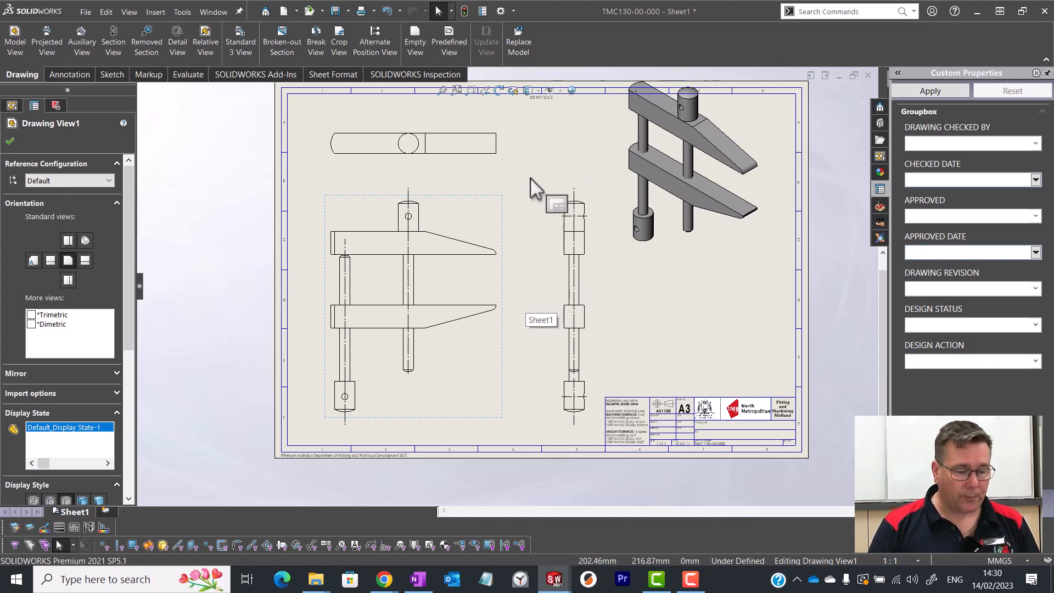
Move the top view slightly higher above the front view and bring the side view slightly closer to it
{"action": "mouse_move", "coordinate": [501, 160]}
{"action": "left_mouse_down"}
{"action": "mouse_move", "coordinate": [500, 177]}
{"action": "mouse_move", "coordinate": [504, 147]}
{"action": "mouse_move", "coordinate": [449, 152]}
{"action": "mouse_move", "coordinate": [479, 156]}
{"action": "left_mouse_up"}
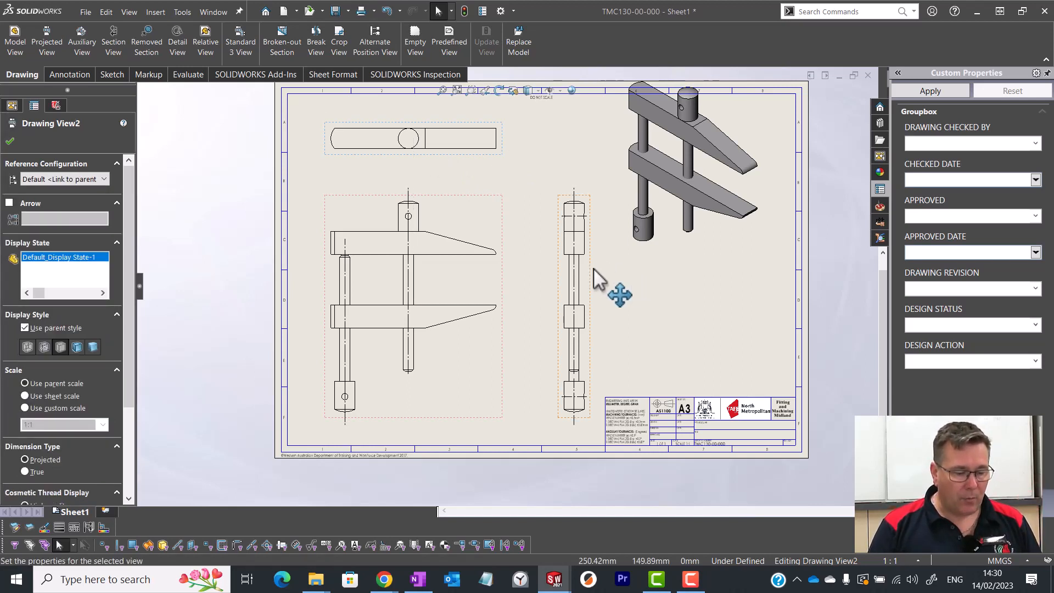
{"action": "mouse_move", "coordinate": [593, 278]}
{"action": "left_mouse_down"}
{"action": "mouse_move", "coordinate": [596, 221]}
{"action": "mouse_move", "coordinate": [559, 279]}
{"action": "mouse_move", "coordinate": [592, 281]}
{"action": "mouse_move", "coordinate": [570, 284]}
{"action": "mouse_move", "coordinate": [582, 284]}
{"action": "left_mouse_up"}
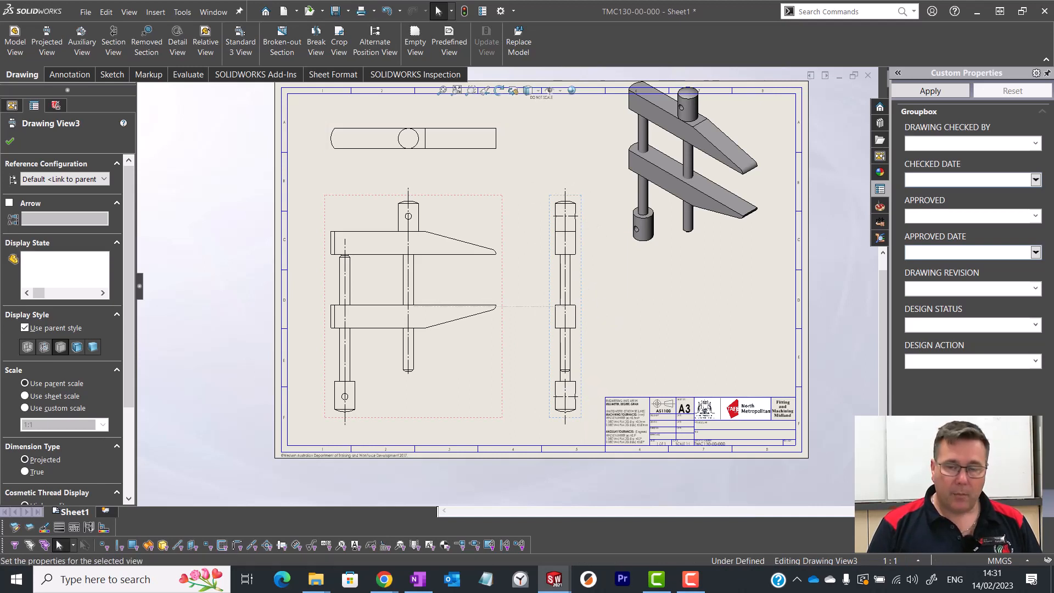
{"action": "left_click", "coordinate": [603, 305]}
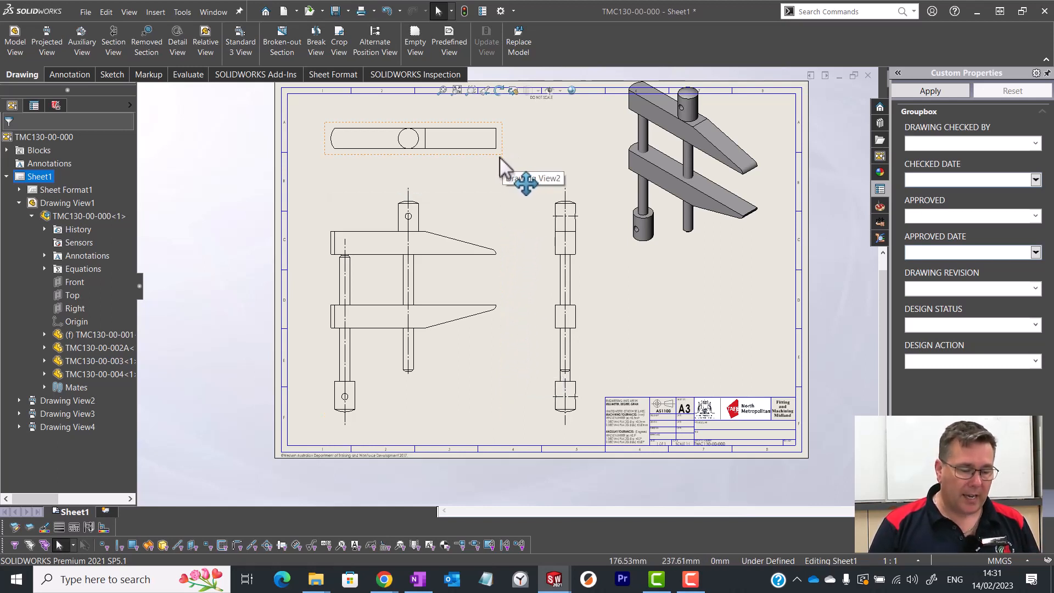
Set the front view's display style to Hidden Lines Visible so its linked top and side views also show hidden edges
{"action": "left_click", "coordinate": [499, 217]}
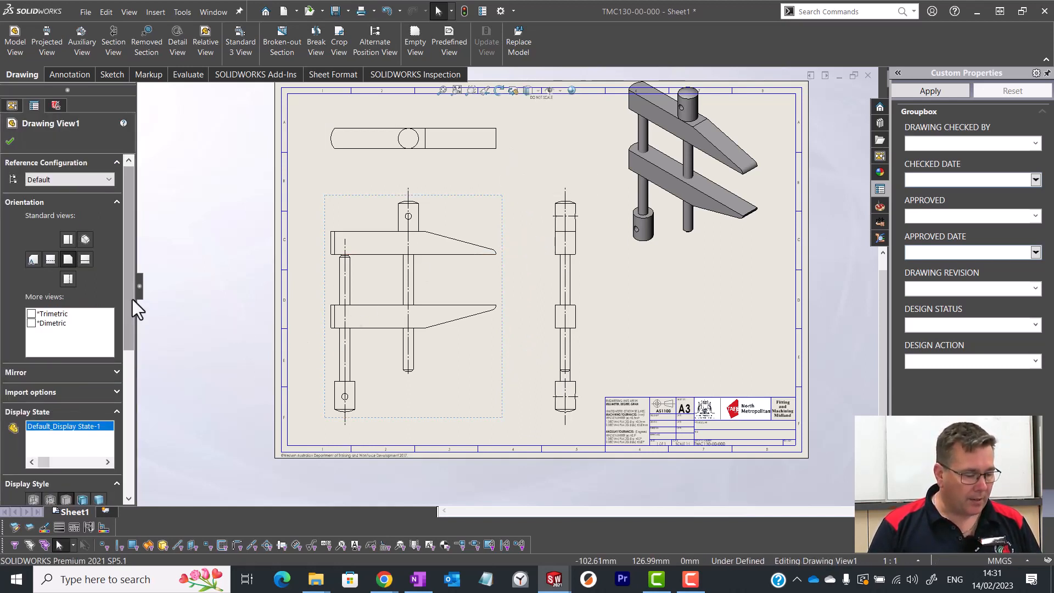
{"action": "left_click_drag", "start_coordinate": [132, 299], "coordinate": [140, 368]}
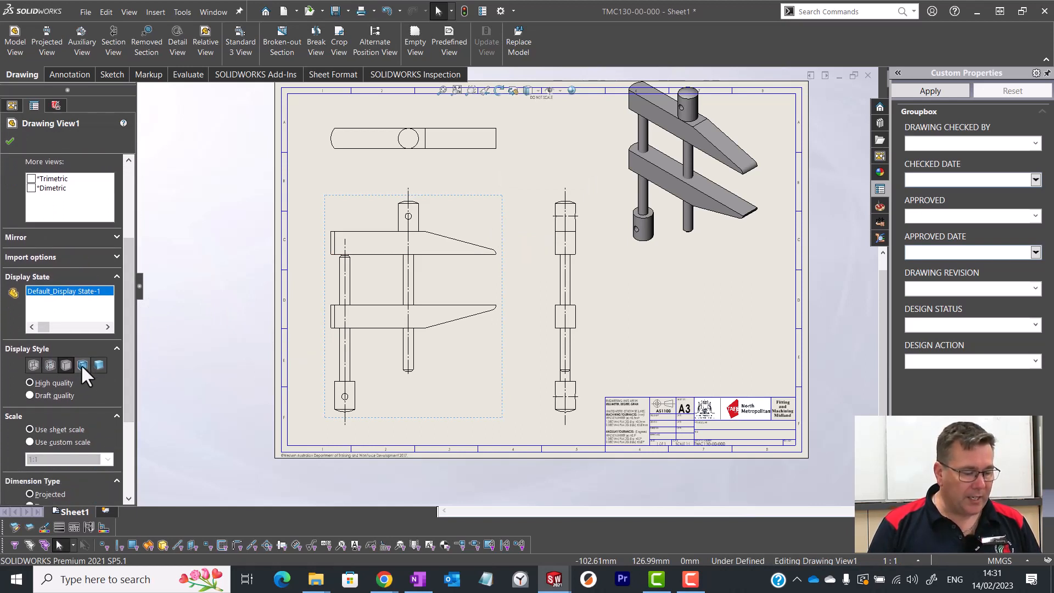
{"action": "left_click", "coordinate": [50, 366]}
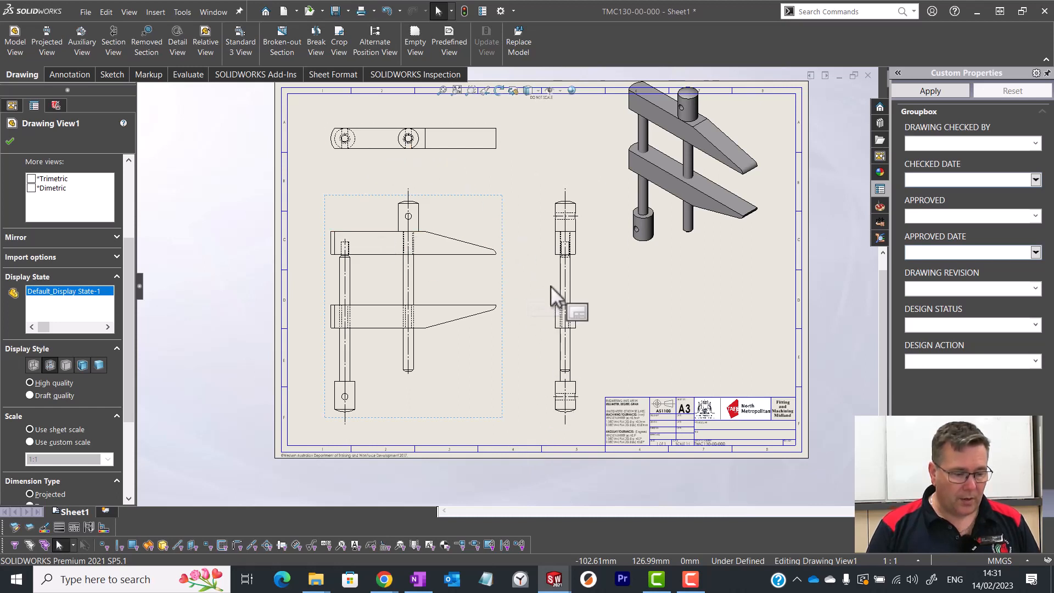
{"action": "left_click", "coordinate": [643, 325]}
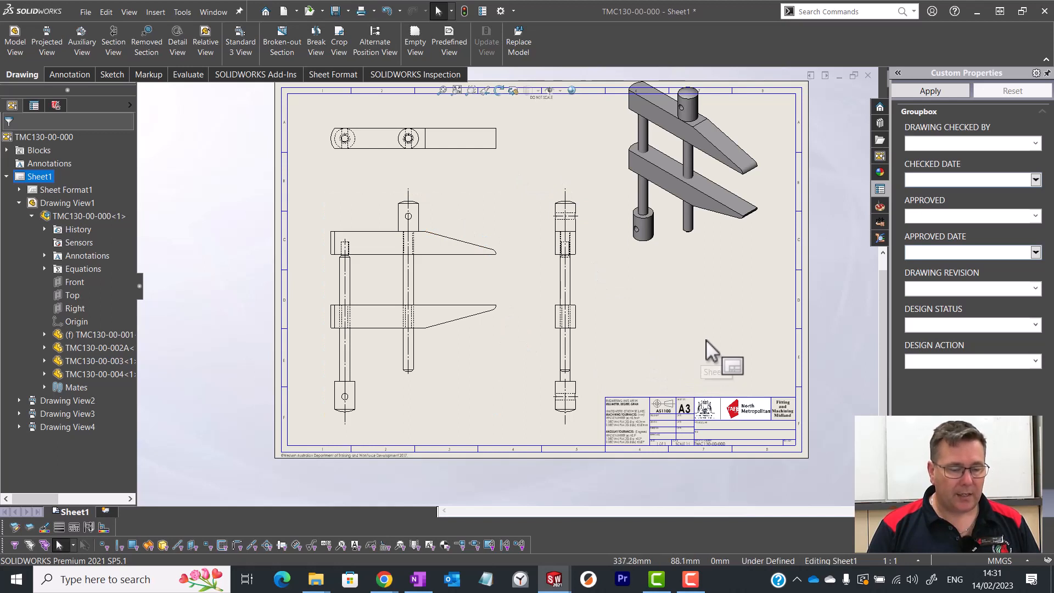
Move the isometric view down and to the right so that the clamp sits inside the sheet border
{"action": "mouse_move", "coordinate": [766, 256]}
{"action": "left_mouse_down"}
{"action": "mouse_move", "coordinate": [786, 289]}
{"action": "mouse_move", "coordinate": [791, 279]}
{"action": "left_mouse_up"}
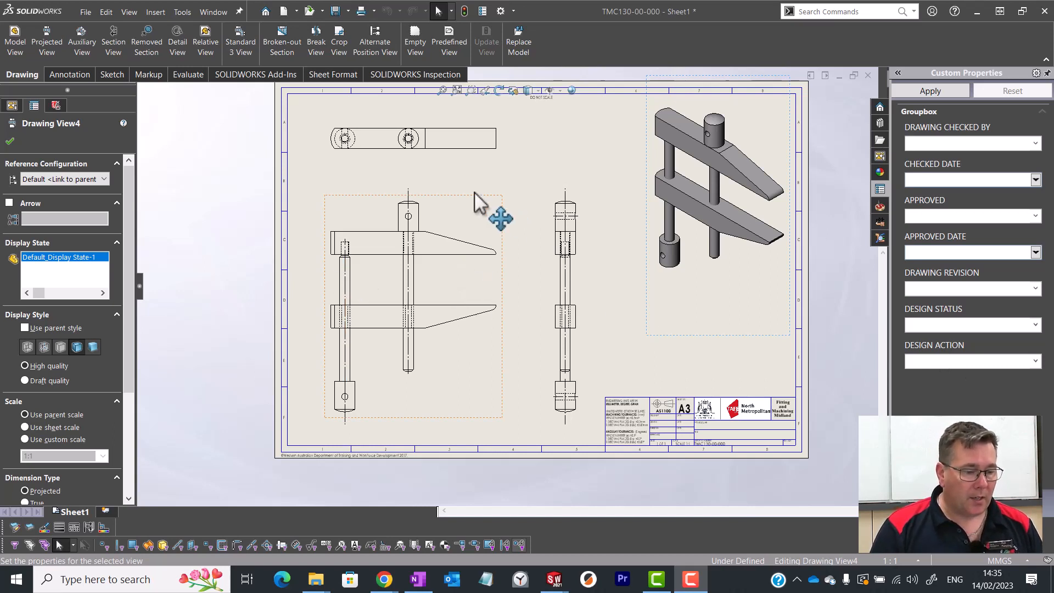
Save the drawing as TMC130-00-000.SLDDRW in the CAD - Tool Makers Clamp folder
{"action": "left_click", "coordinate": [335, 11]}
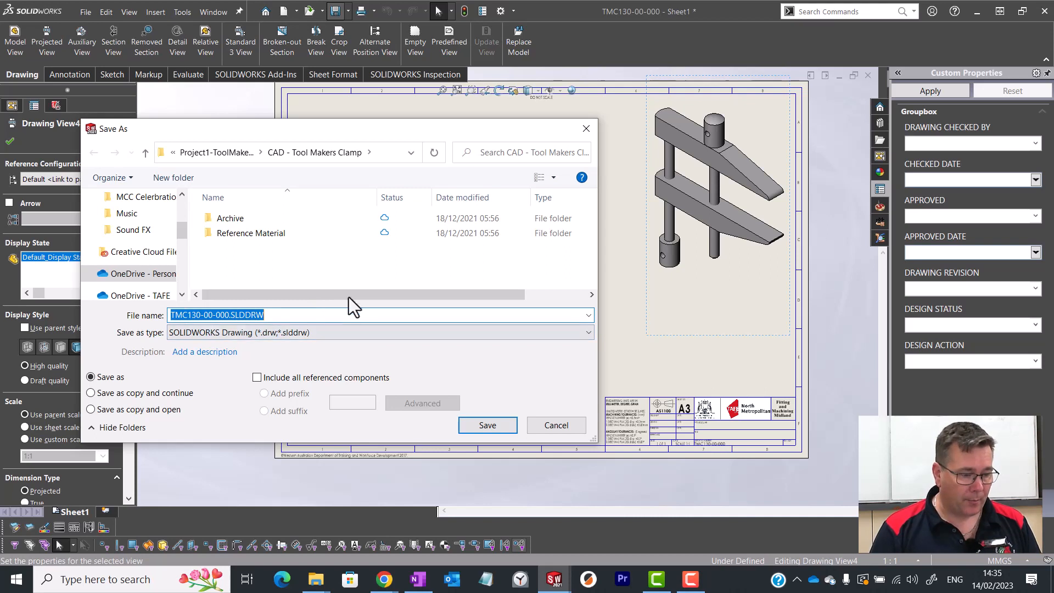
{"action": "left_click", "coordinate": [225, 154]}
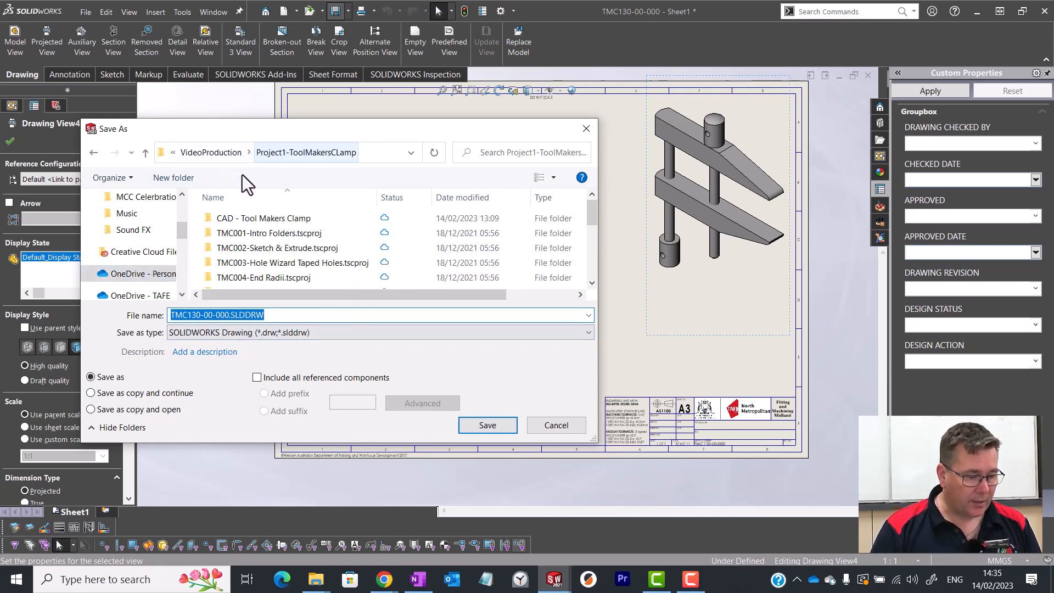
{"action": "double_click", "coordinate": [274, 223]}
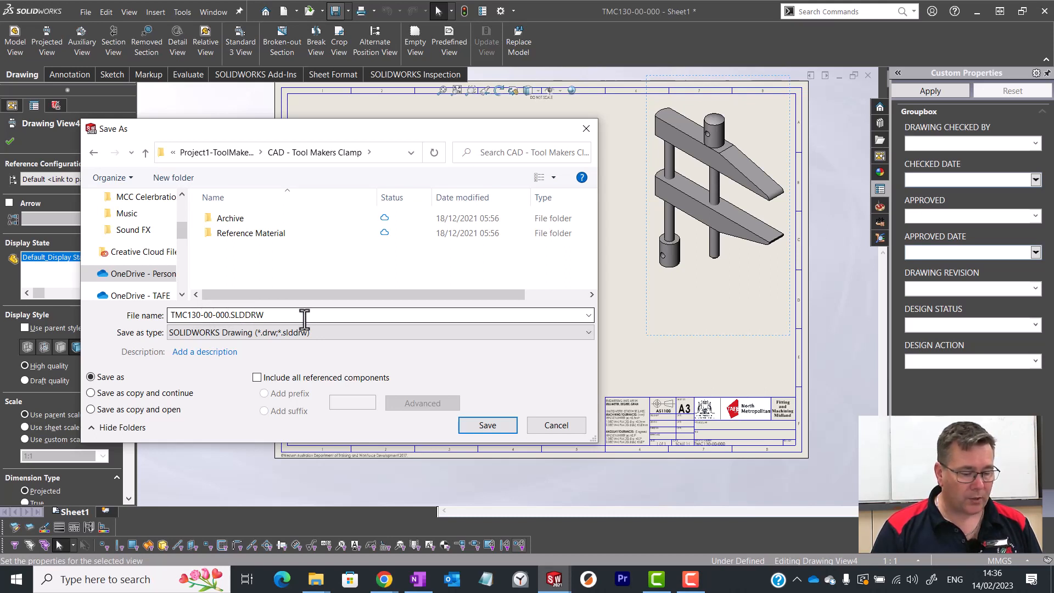
{"action": "left_click", "coordinate": [479, 428]}
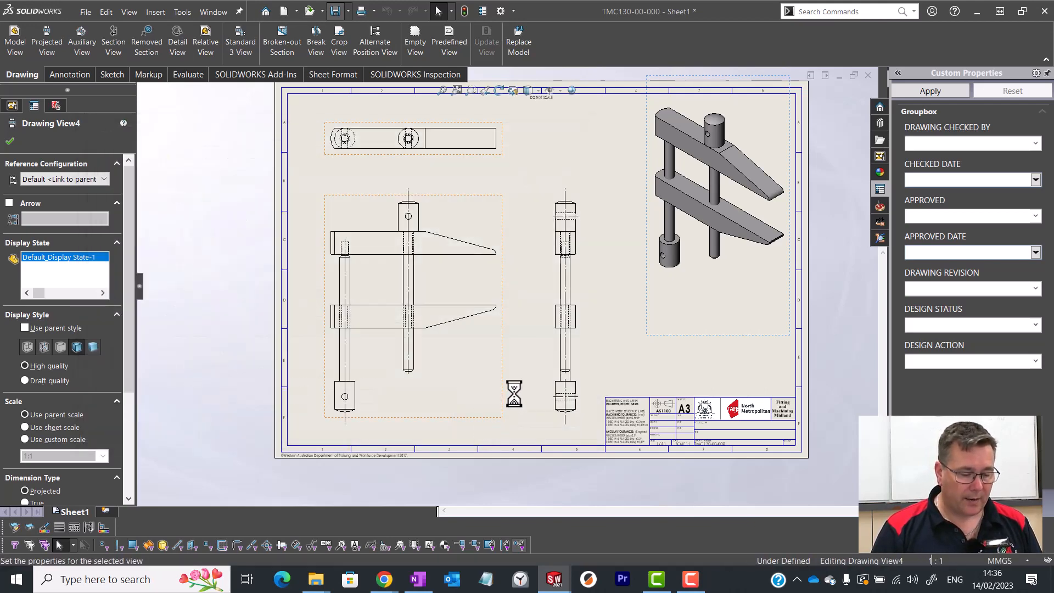